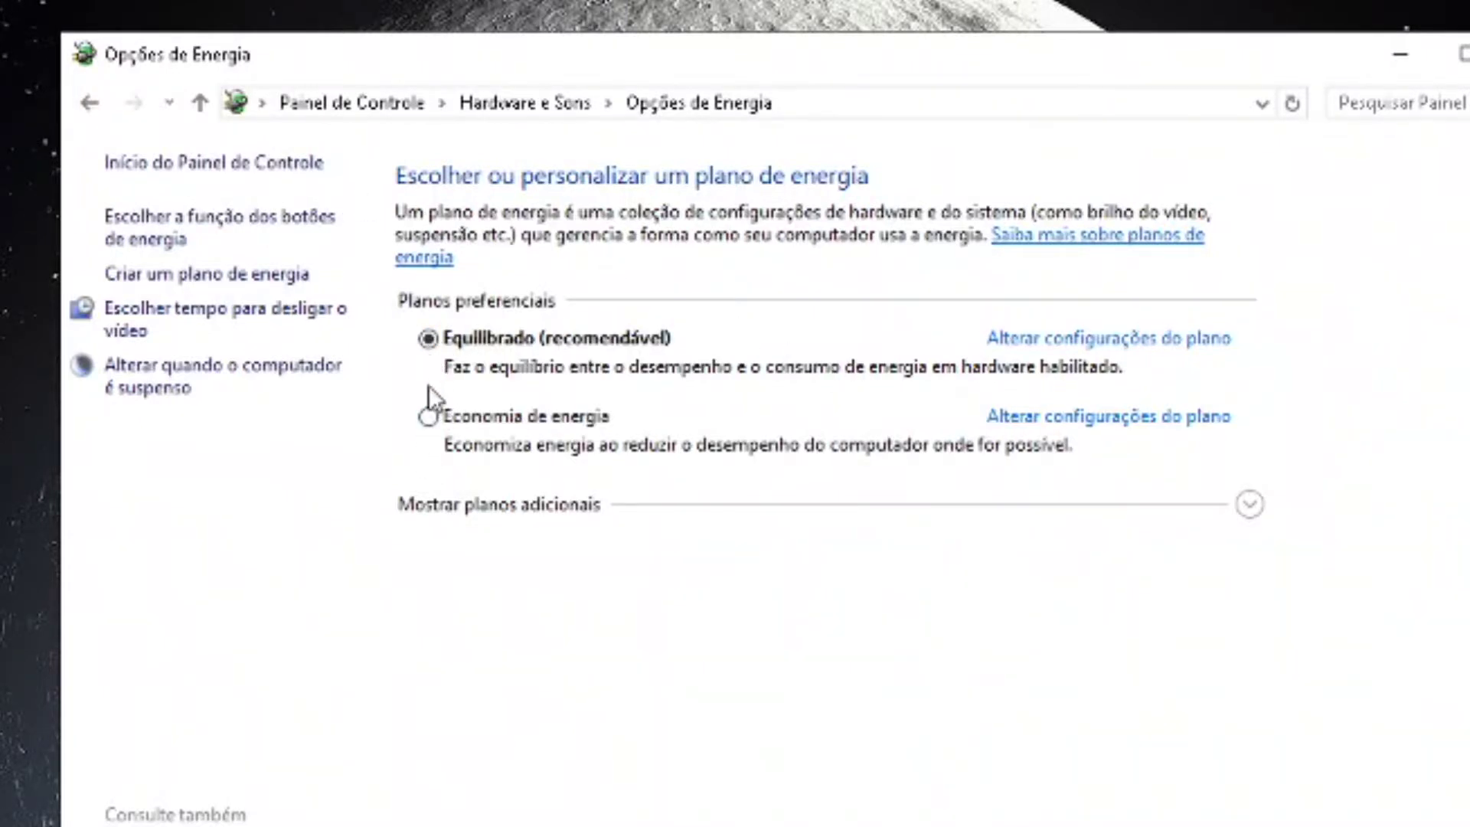
- Open the advanced power settings of the Equilibrado plan and place the dialog fully in view
click(1057, 339)
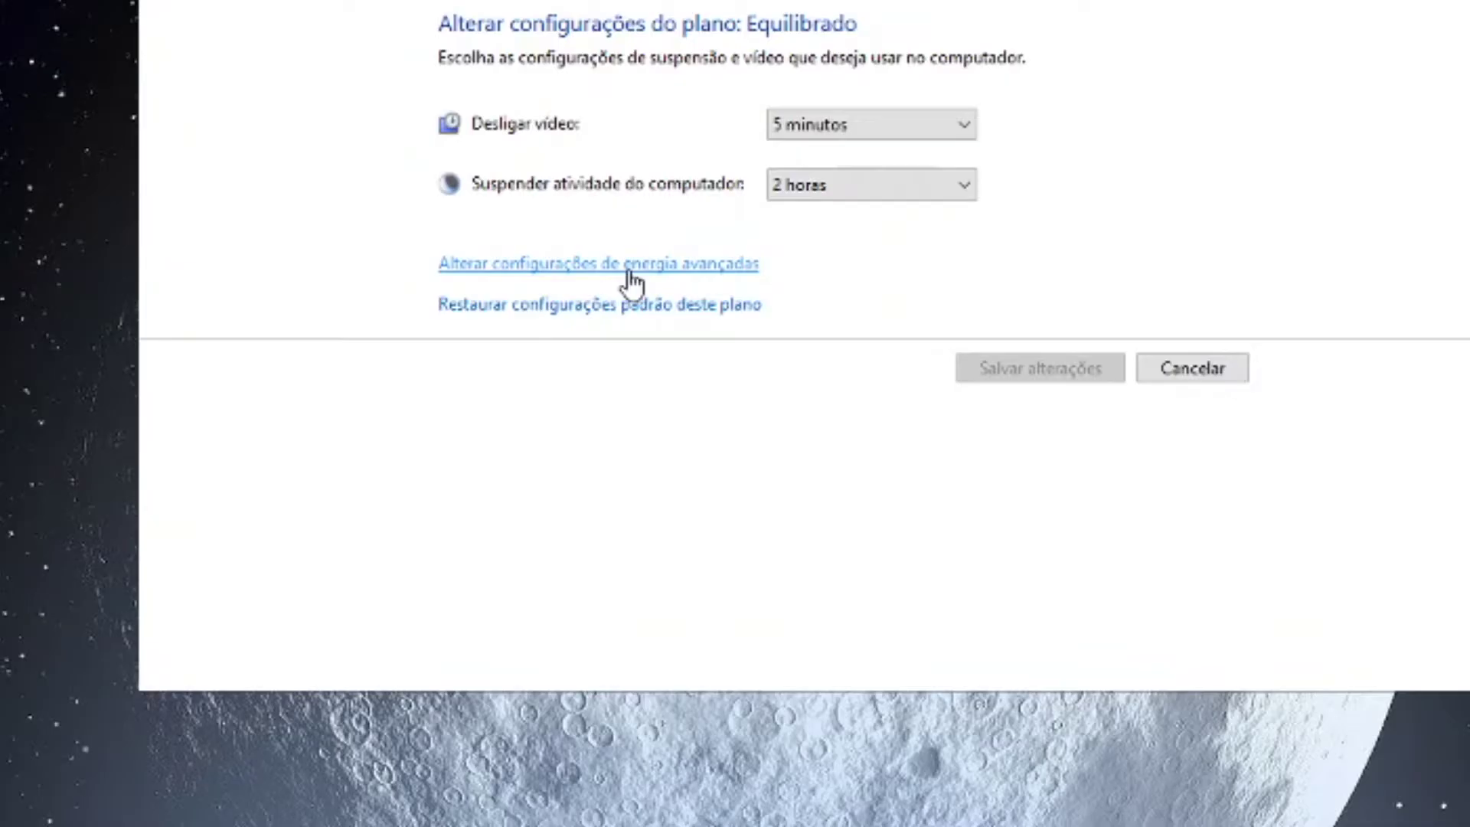
click(677, 337)
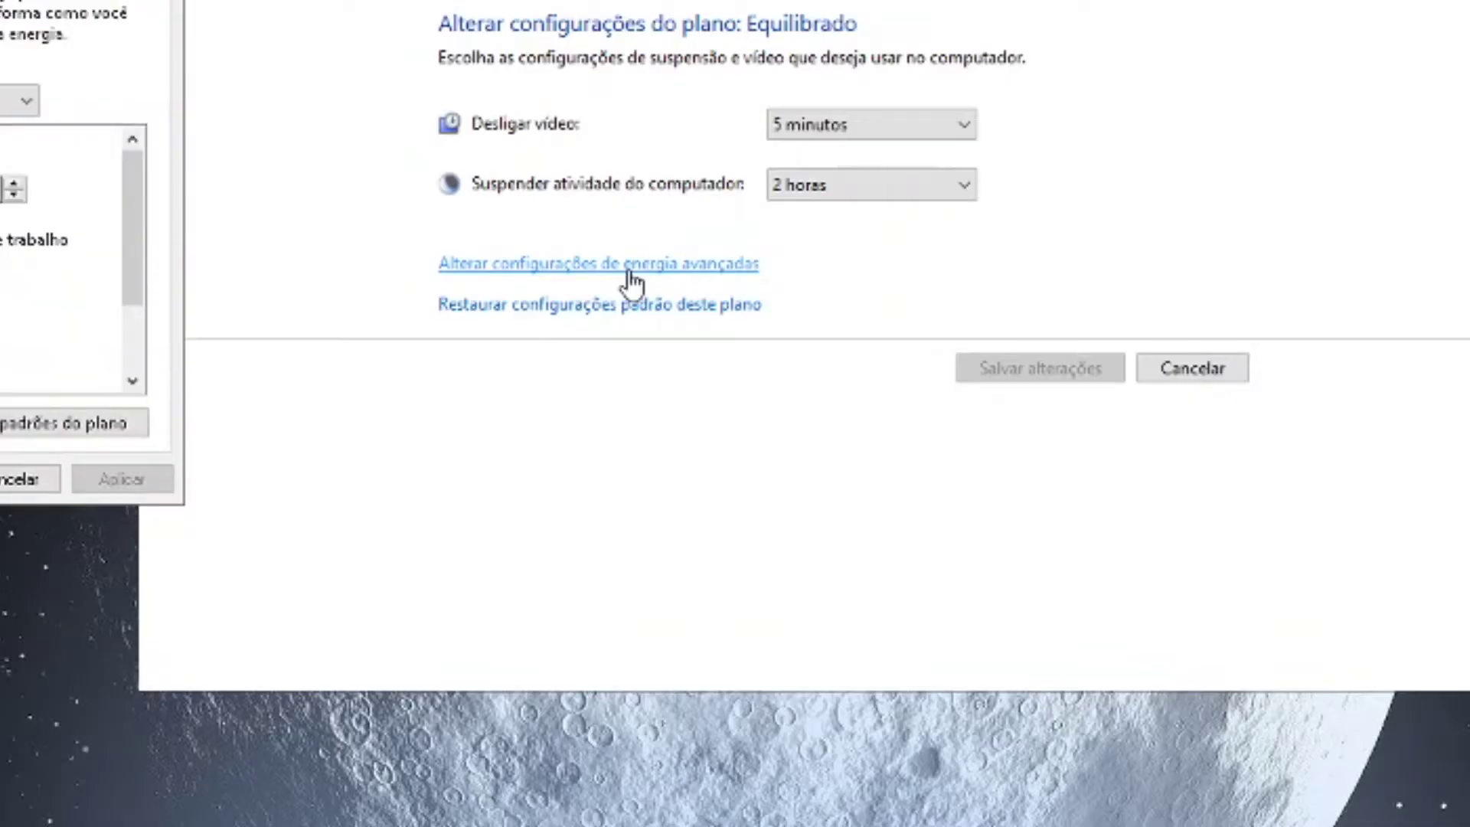
drag(31, 7, 789, 421)
- Set the power-saving mode under Configurações de Adaptadores Sem Fio to Desempenho Máximo
click(536, 660)
click(564, 719)
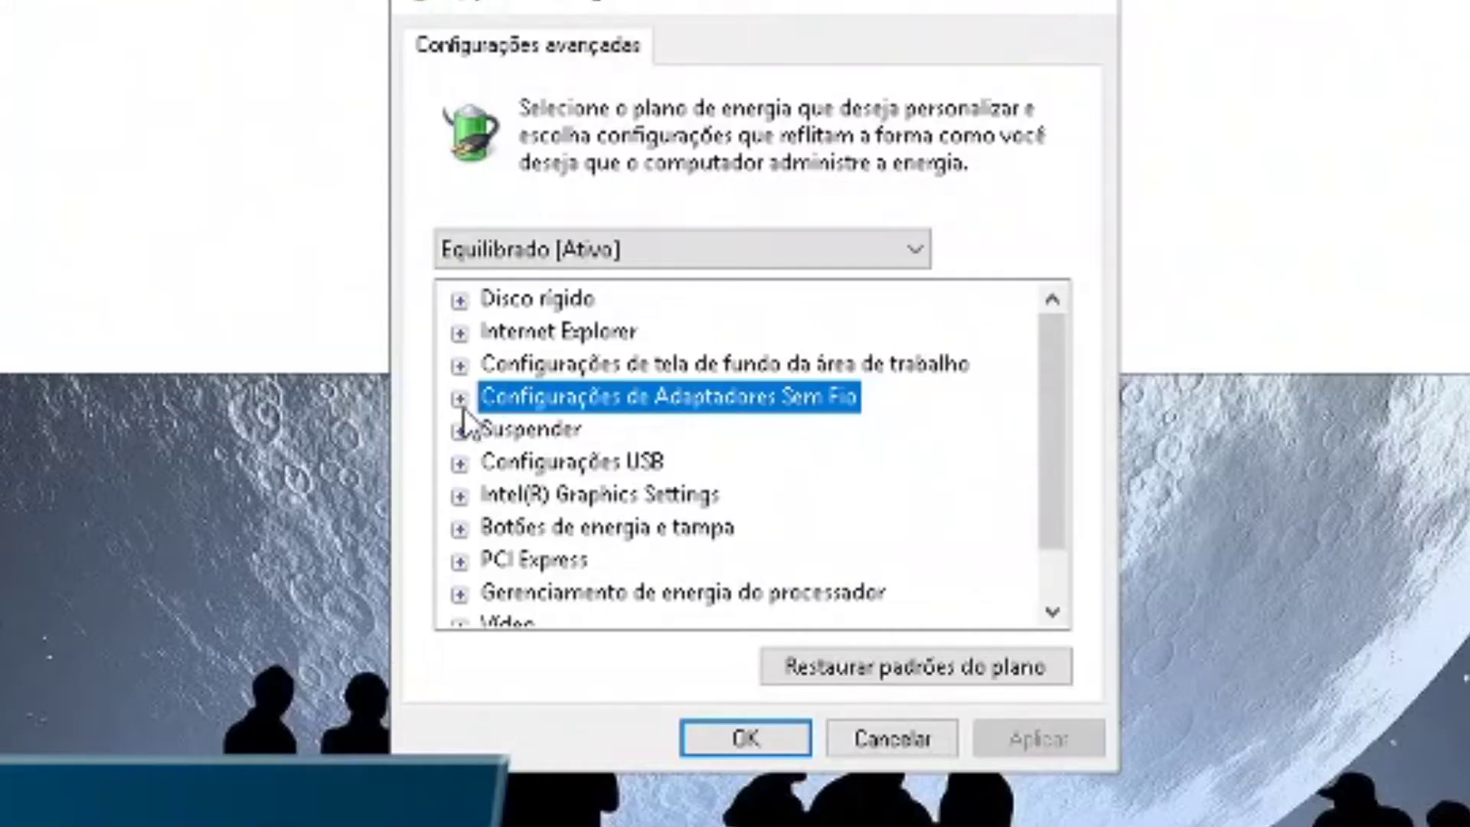
click(611, 576)
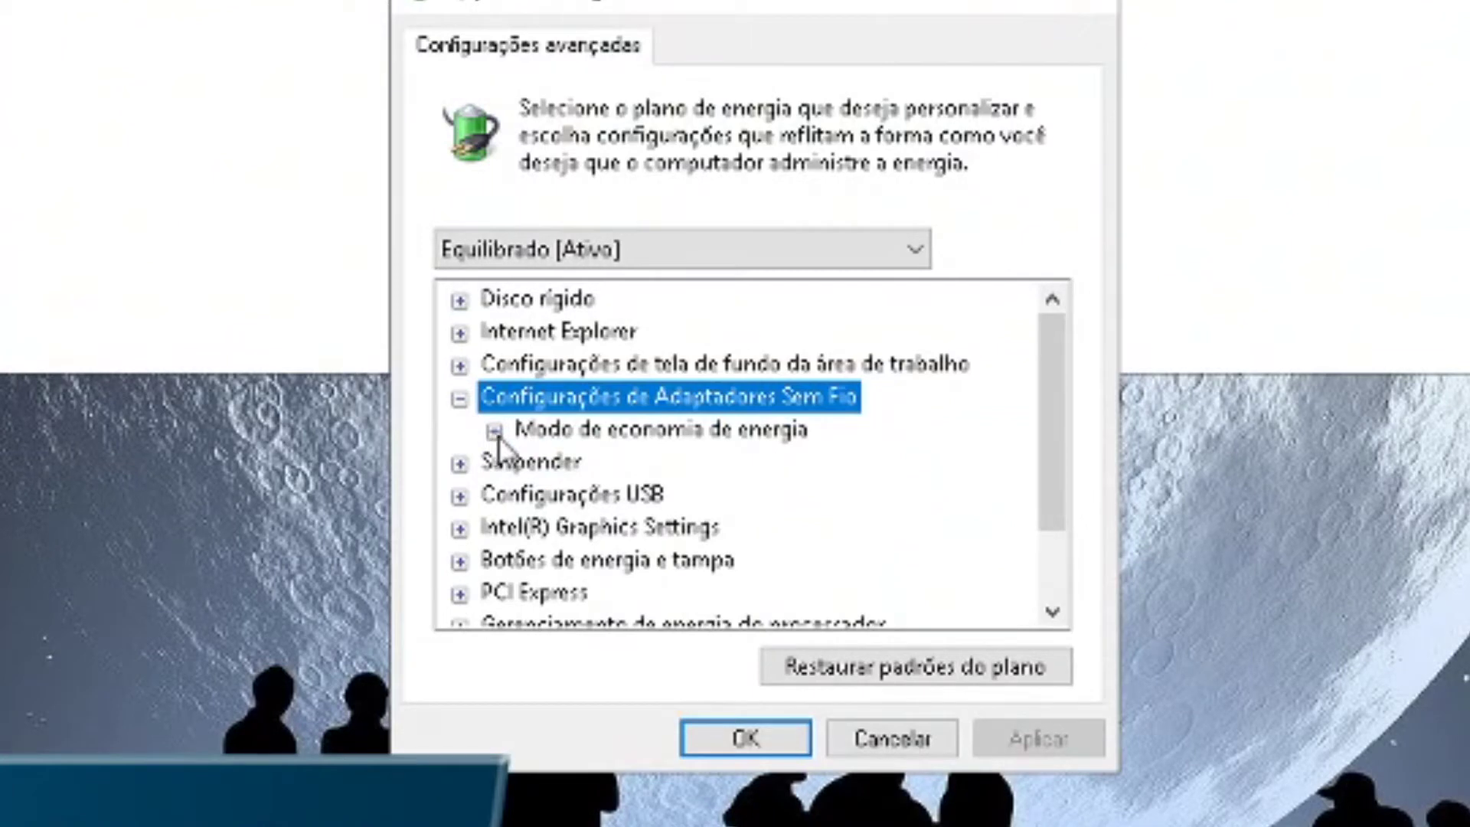
click(494, 431)
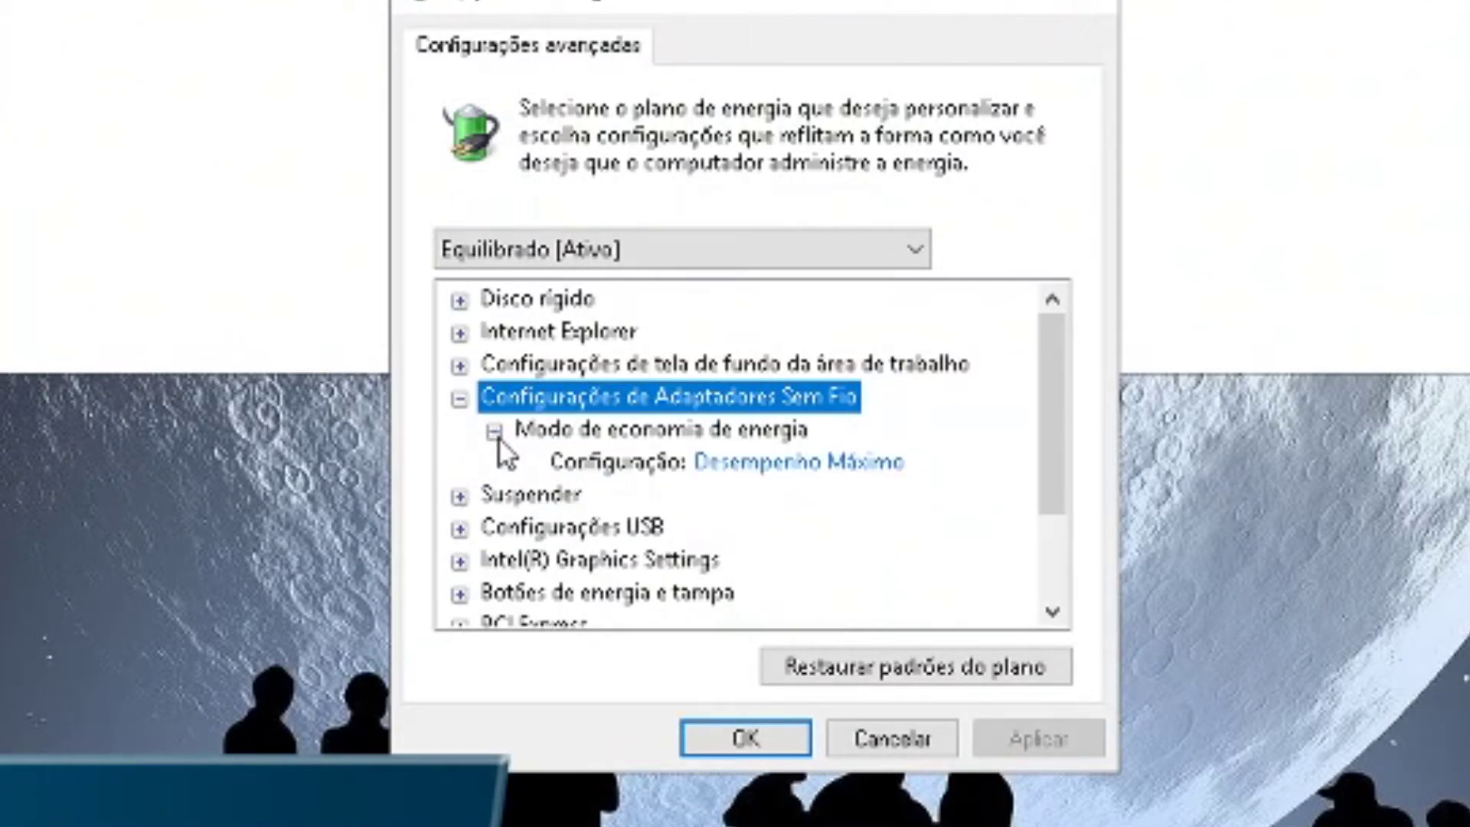
click(769, 459)
click(880, 465)
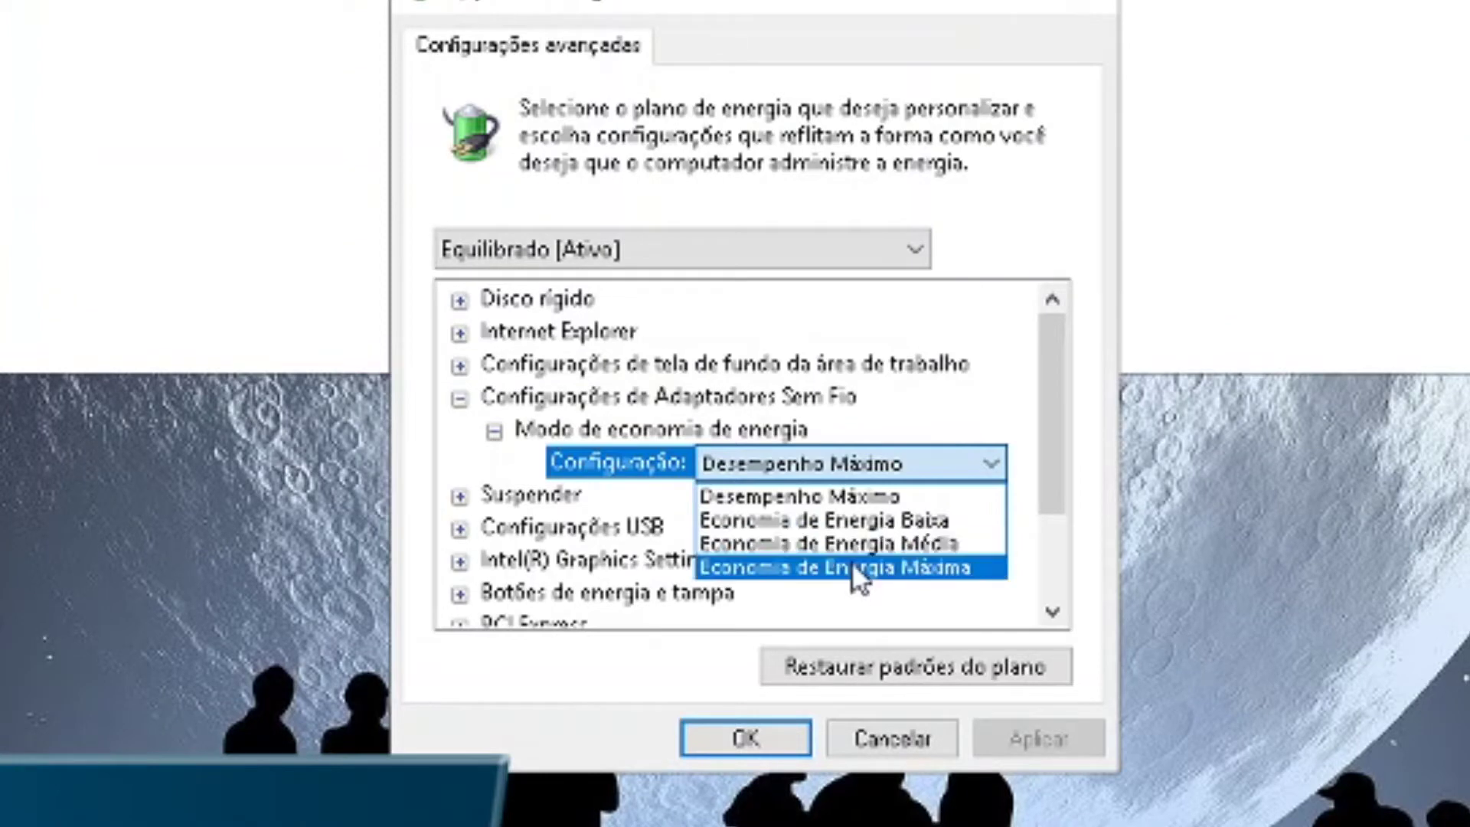
click(864, 497)
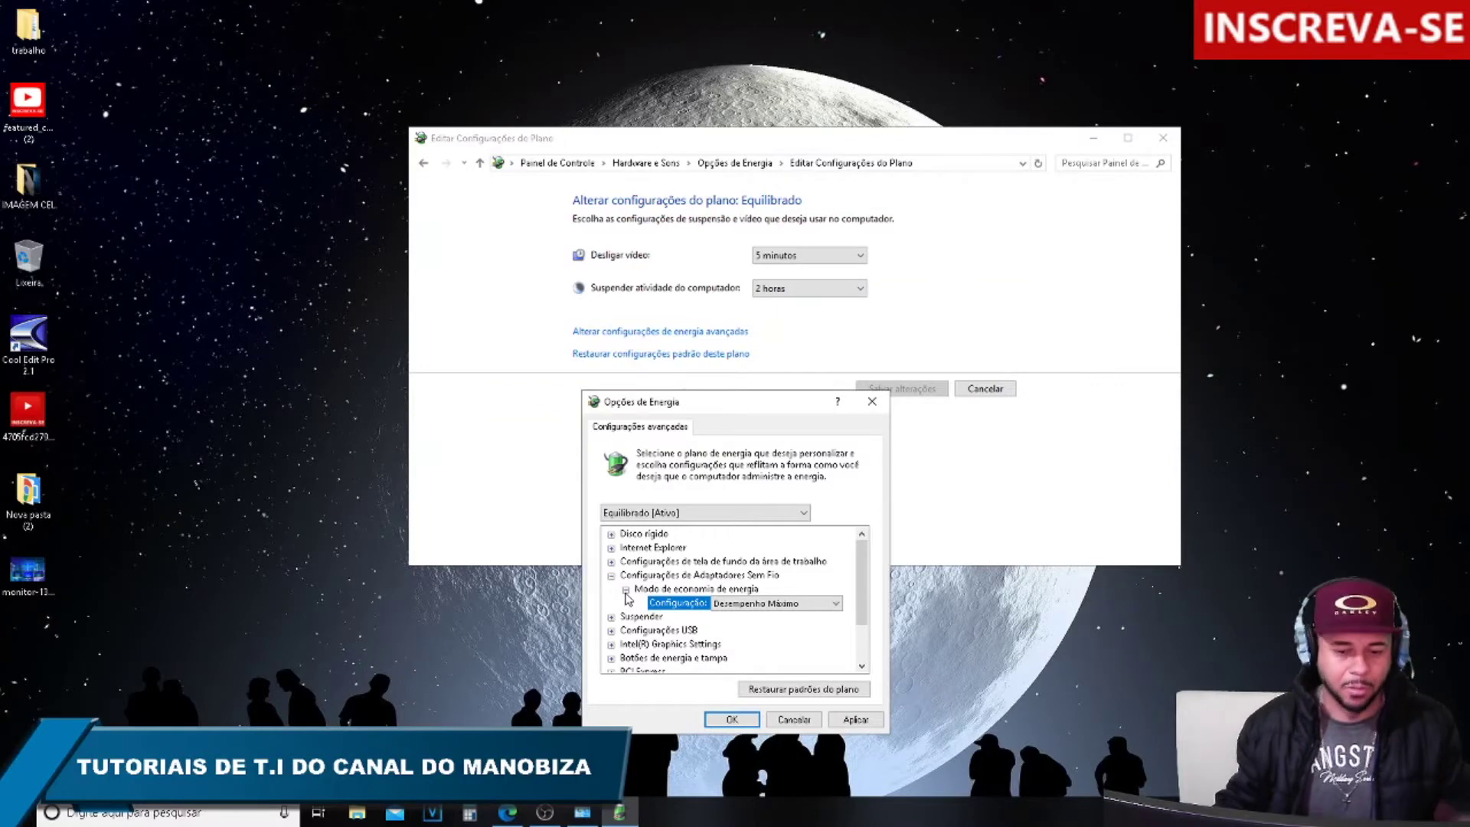
- Collapse the wireless adapter settings, apply and confirm the power options, and close the plan settings window
click(612, 577)
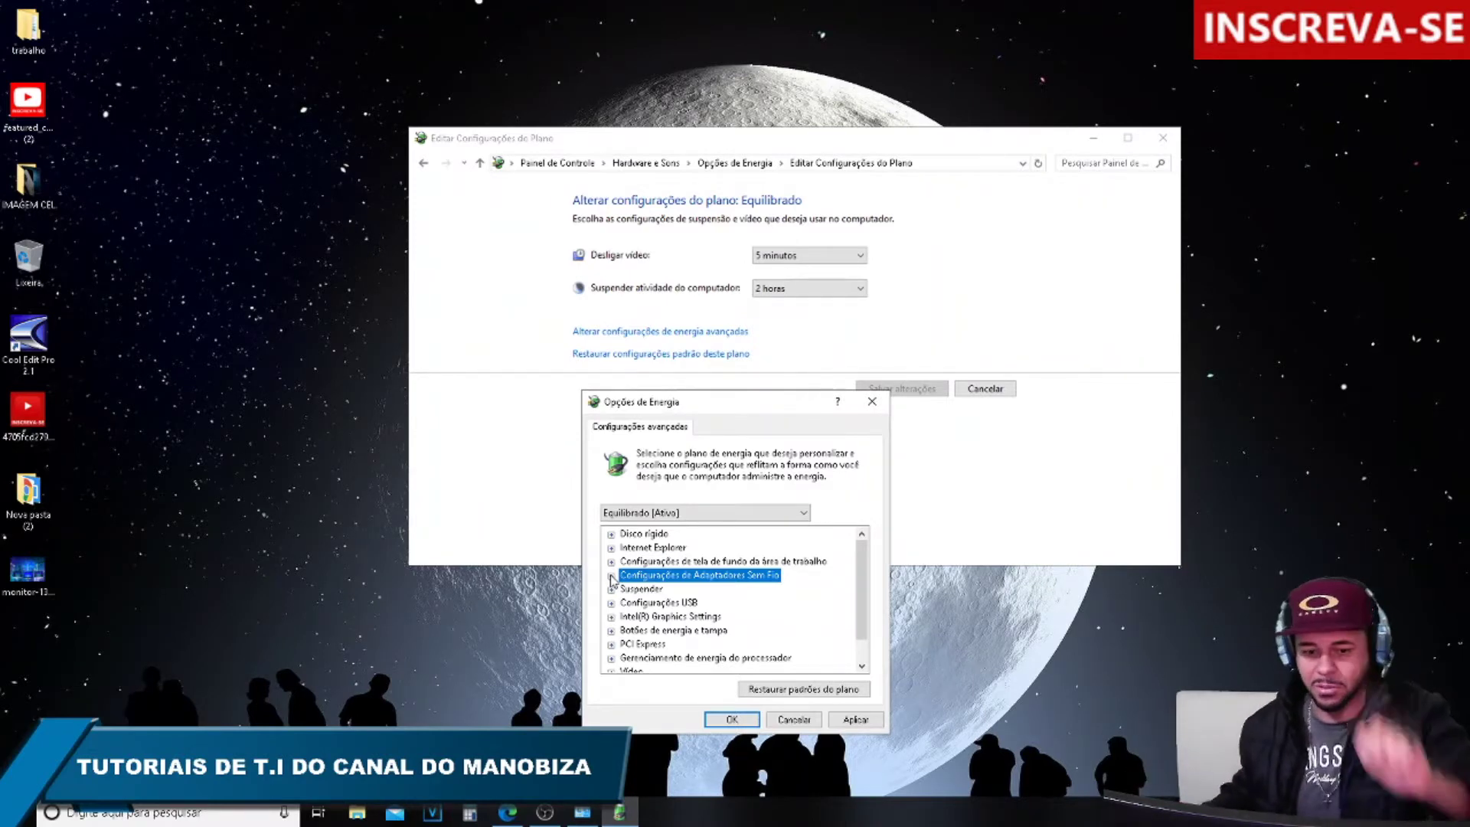
click(855, 720)
click(733, 724)
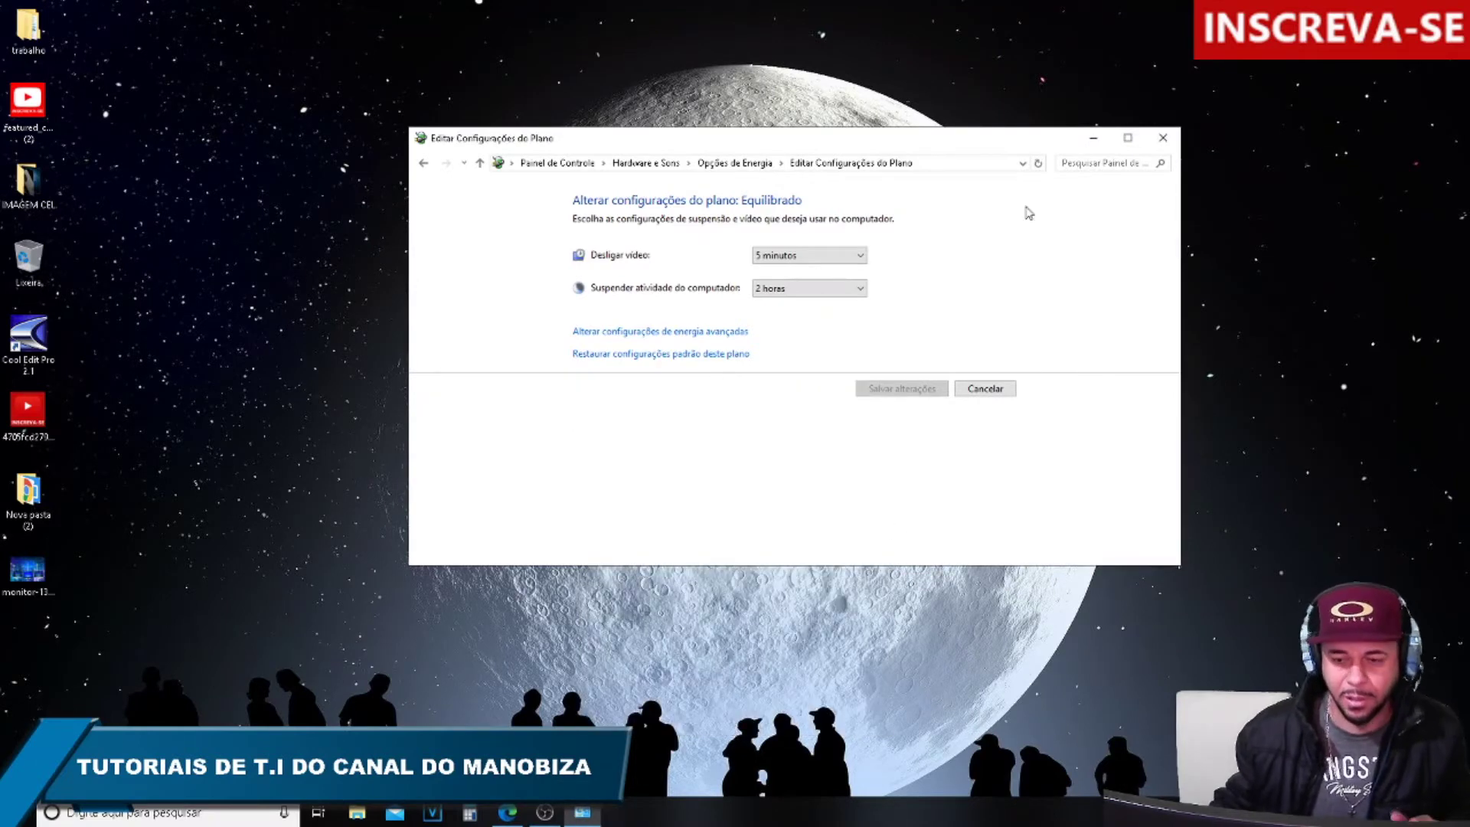
click(1163, 137)
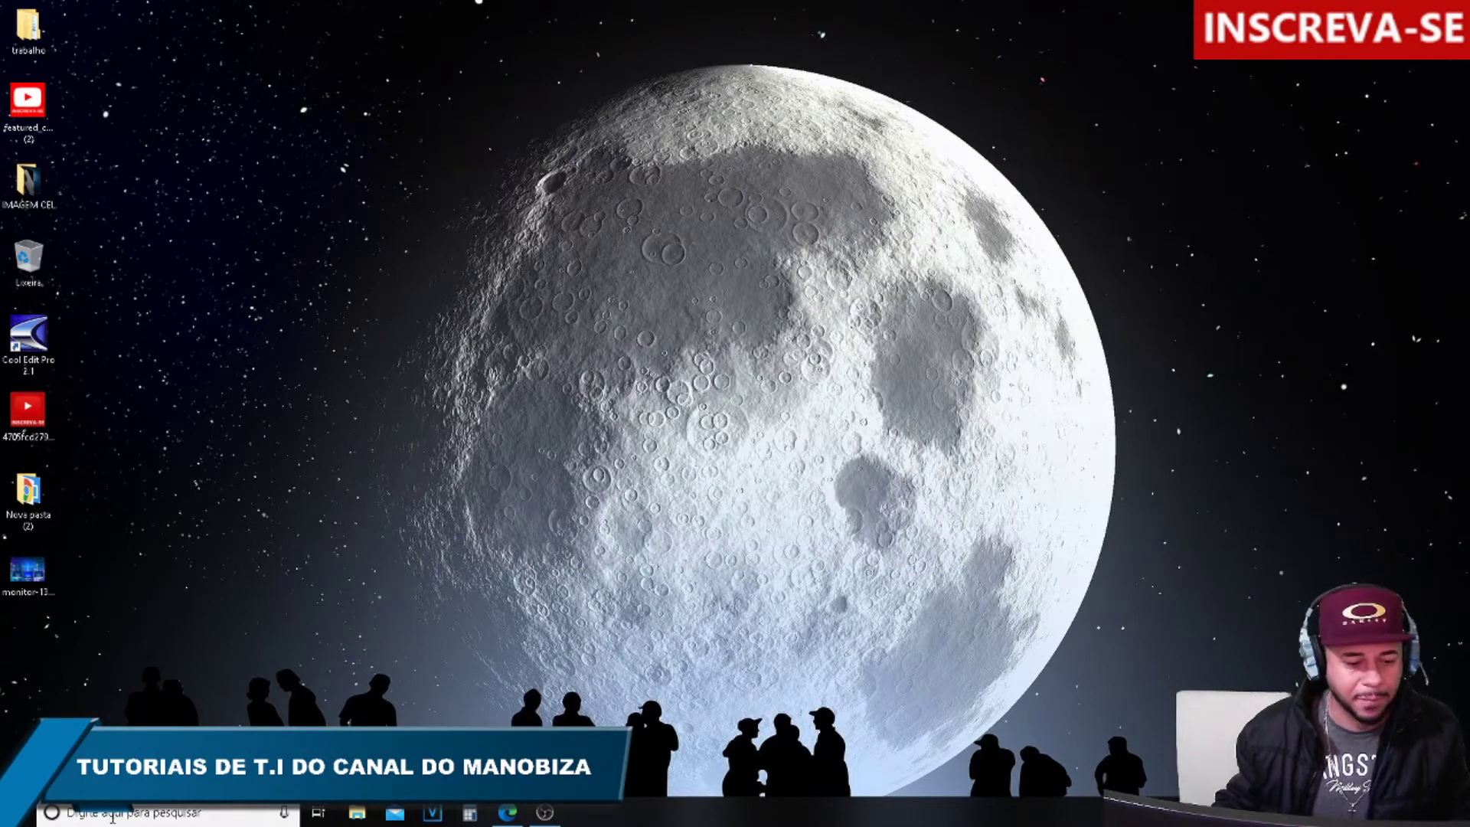
- Search Windows for "PAINEL" and open Painel de Controle
click(113, 816)
text(P)
key(BackSpace)
text(PAINE)
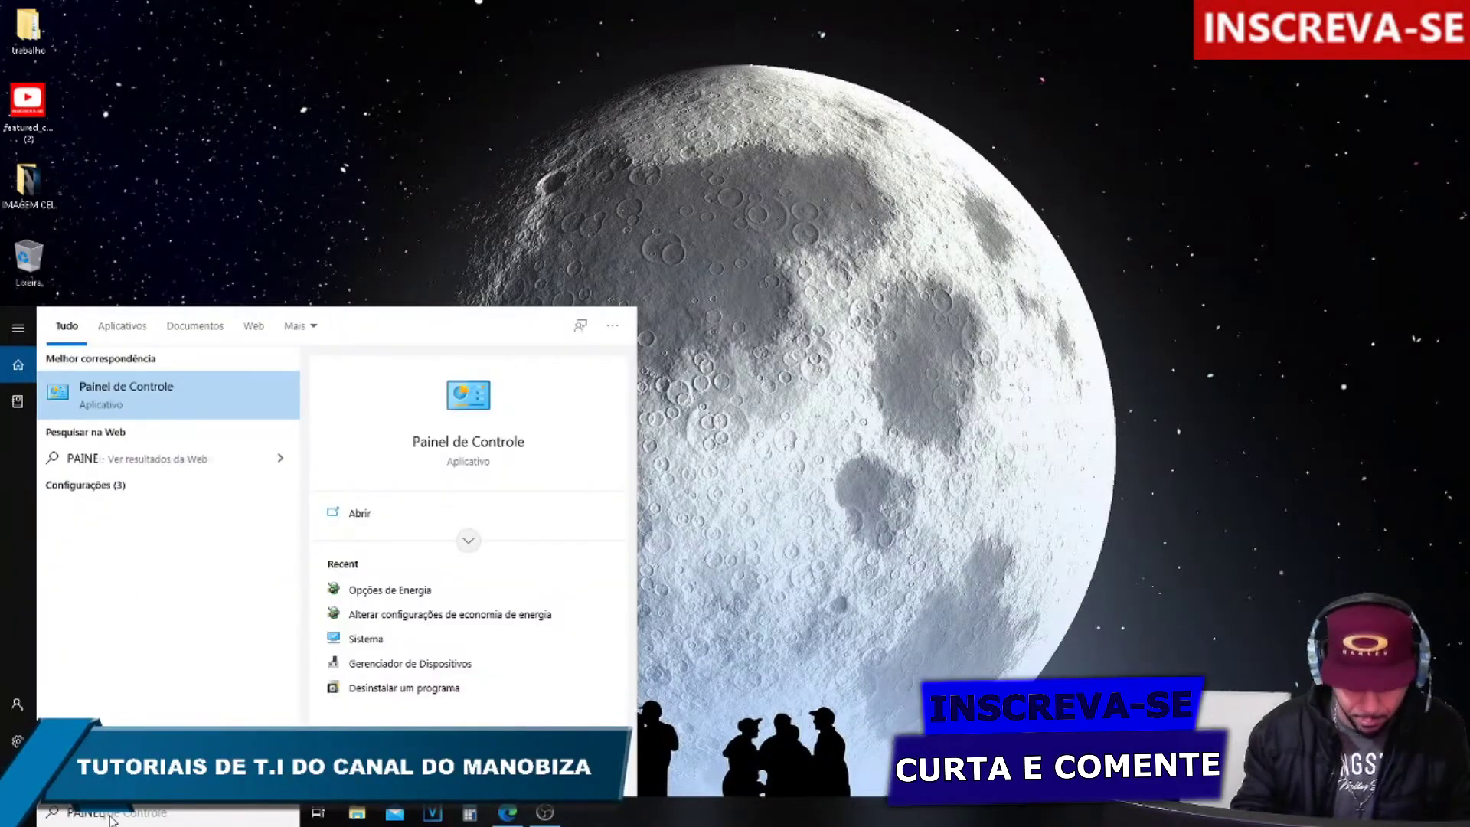
text(L)
click(465, 448)
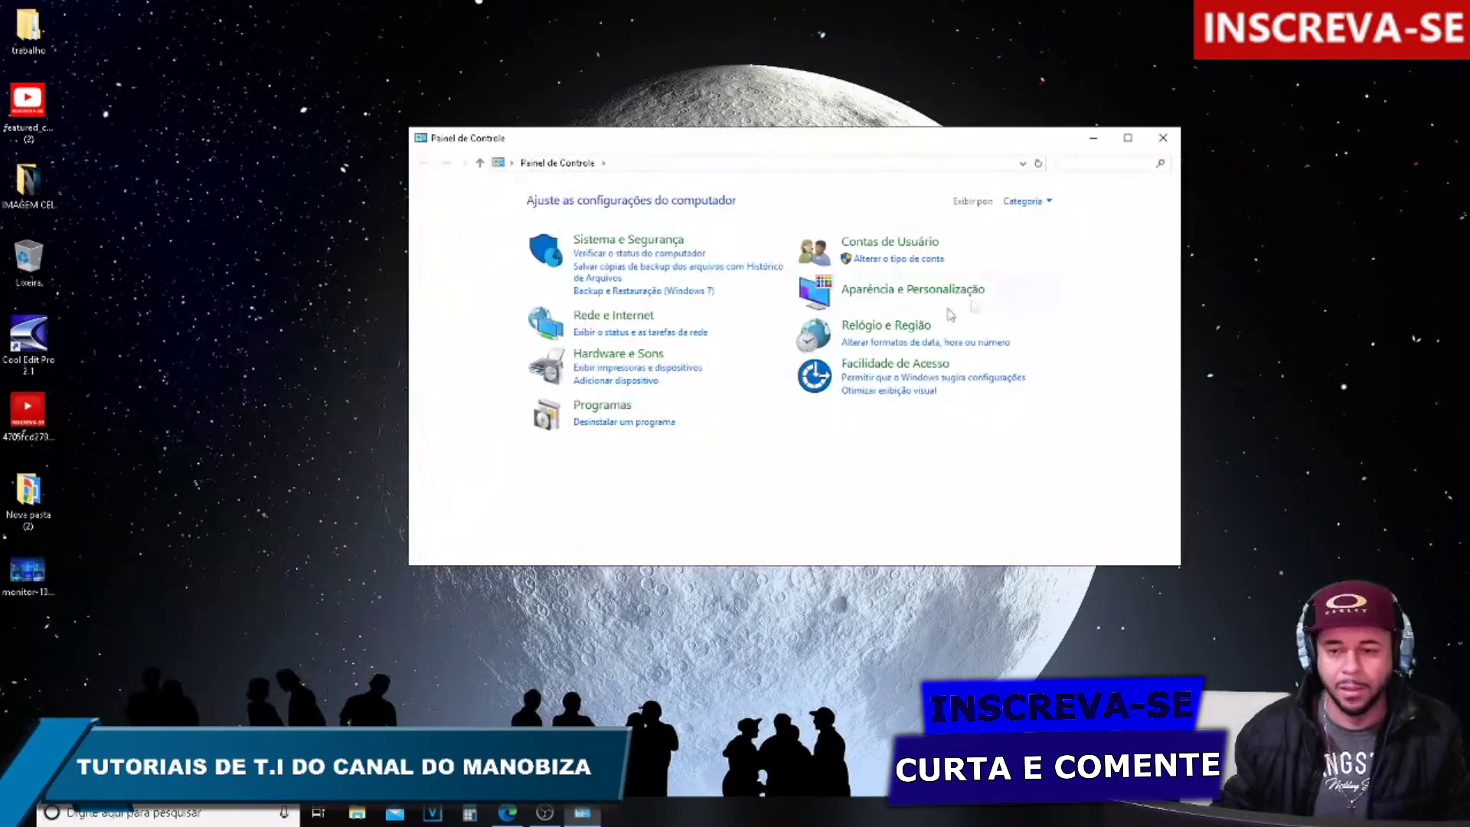
- Search the Control Panel for "GERENCIA" and open Gerenciador de Dispositivos
click(1084, 163)
text(G)
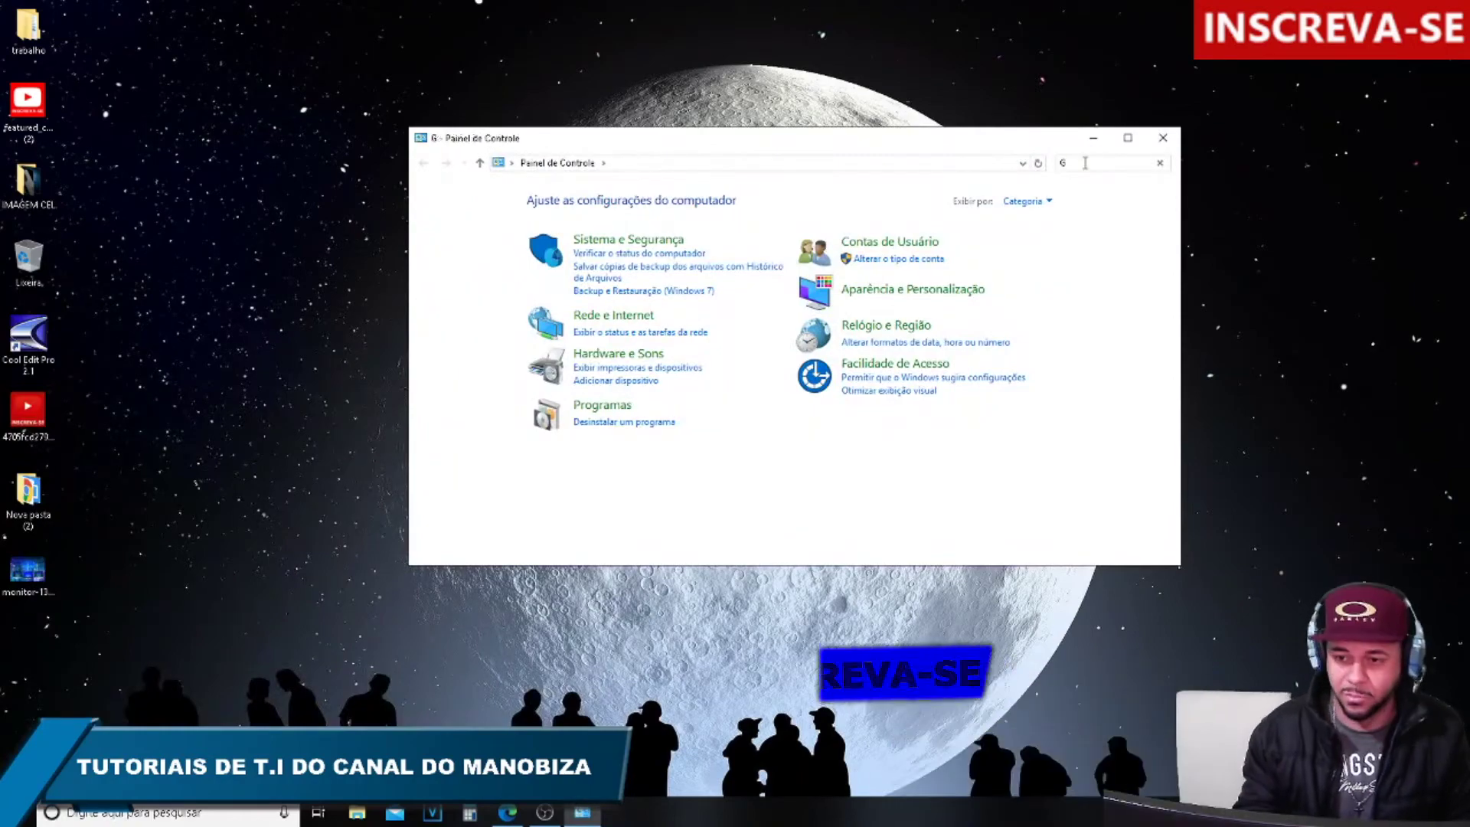
text(ERENCIA)
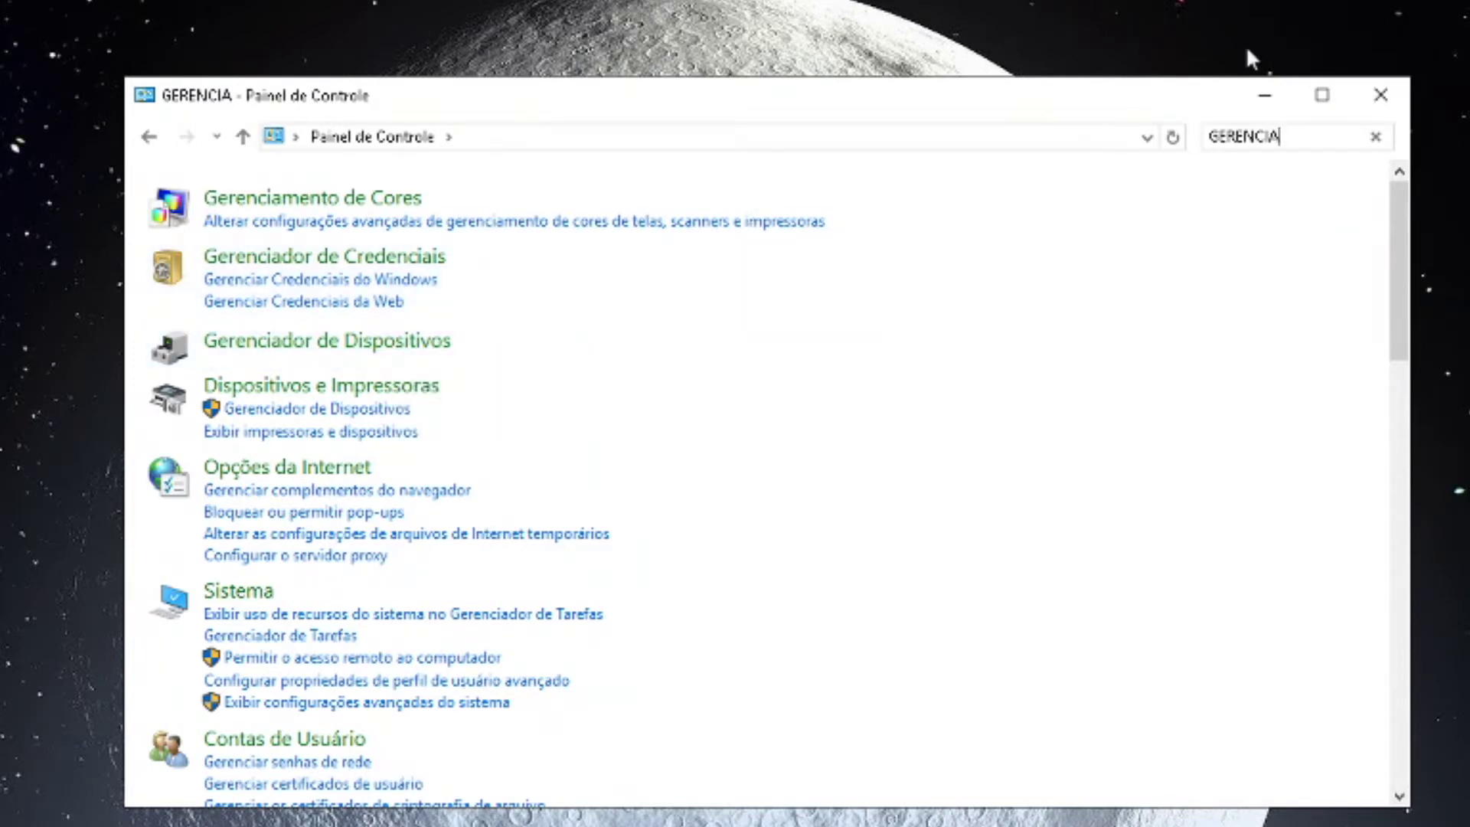
click(274, 343)
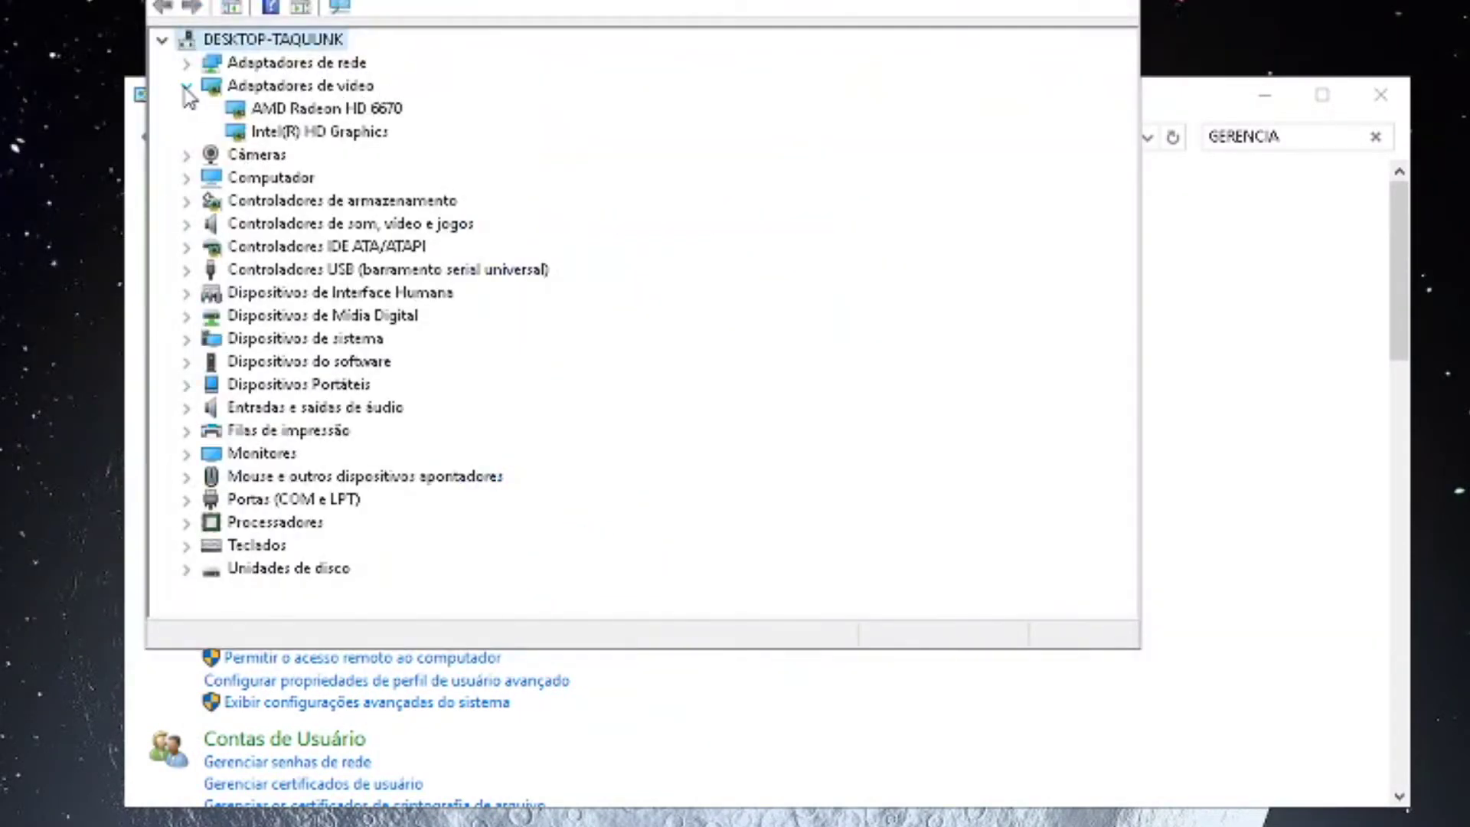
- In the 802.11n USB Wireless LAN Card's power management properties, make sure the computer may not turn off the device to save energy, and confirm
click(187, 63)
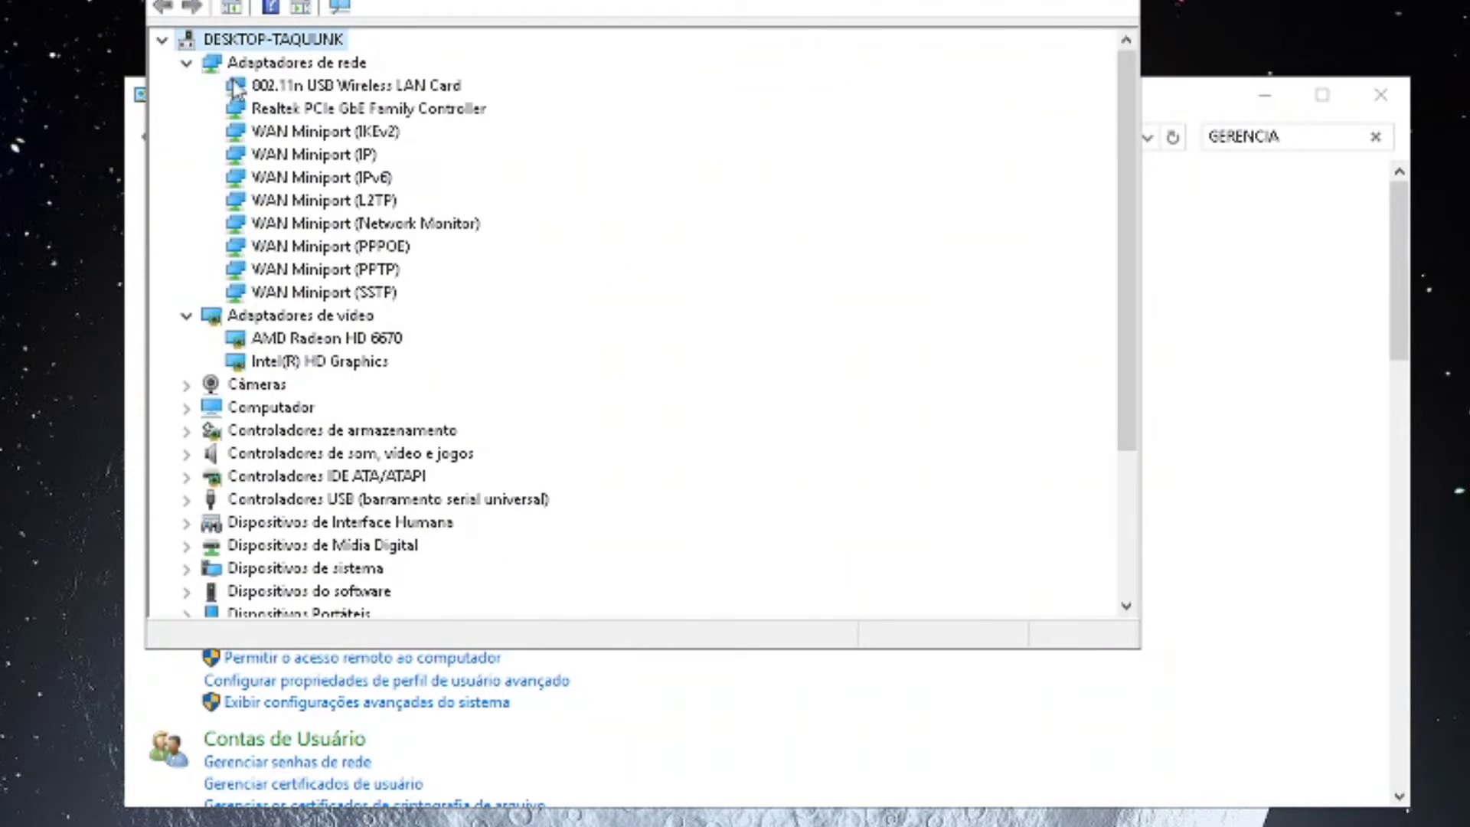
click(308, 87)
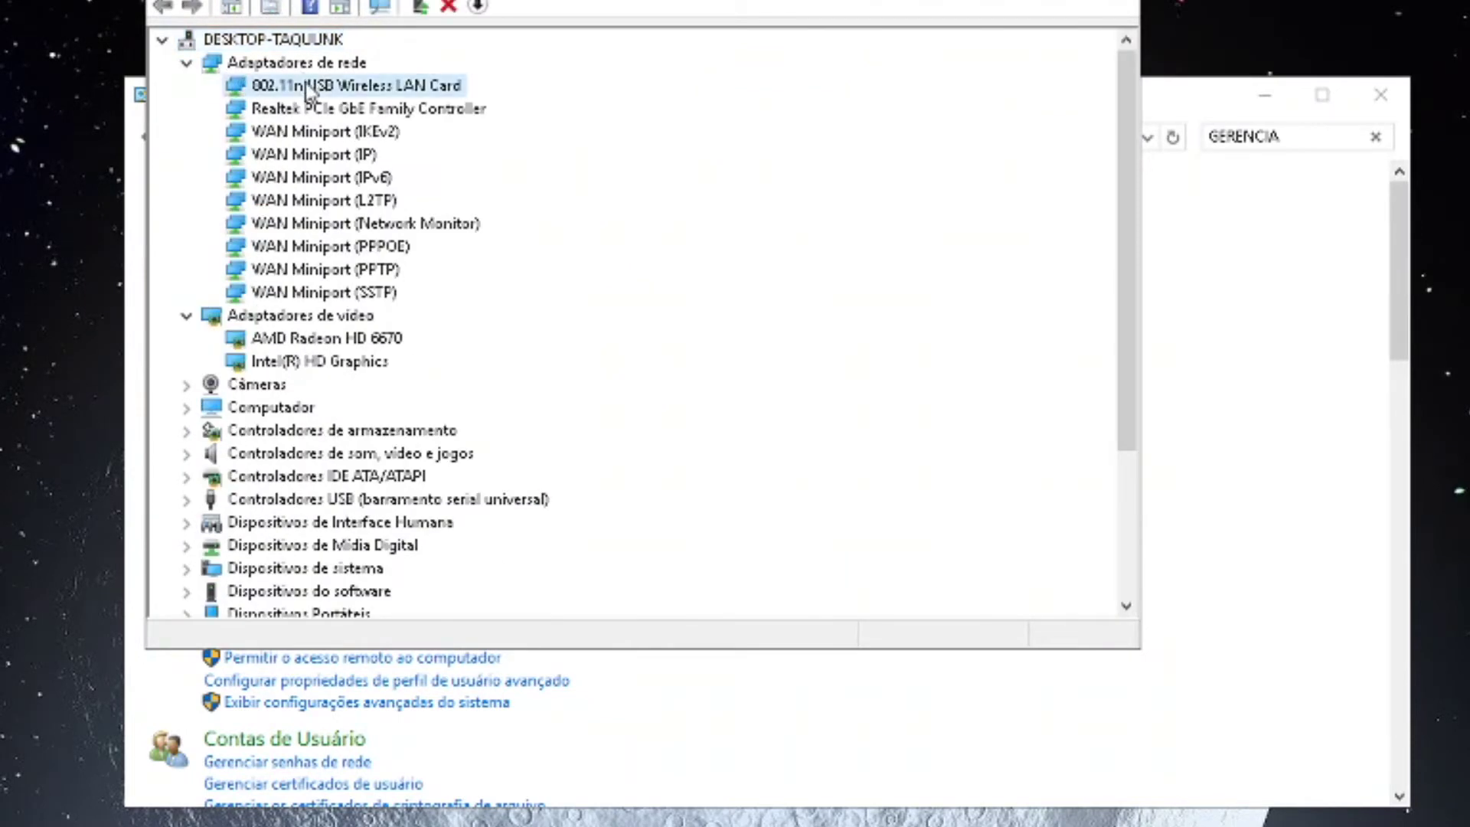
right_click(369, 93)
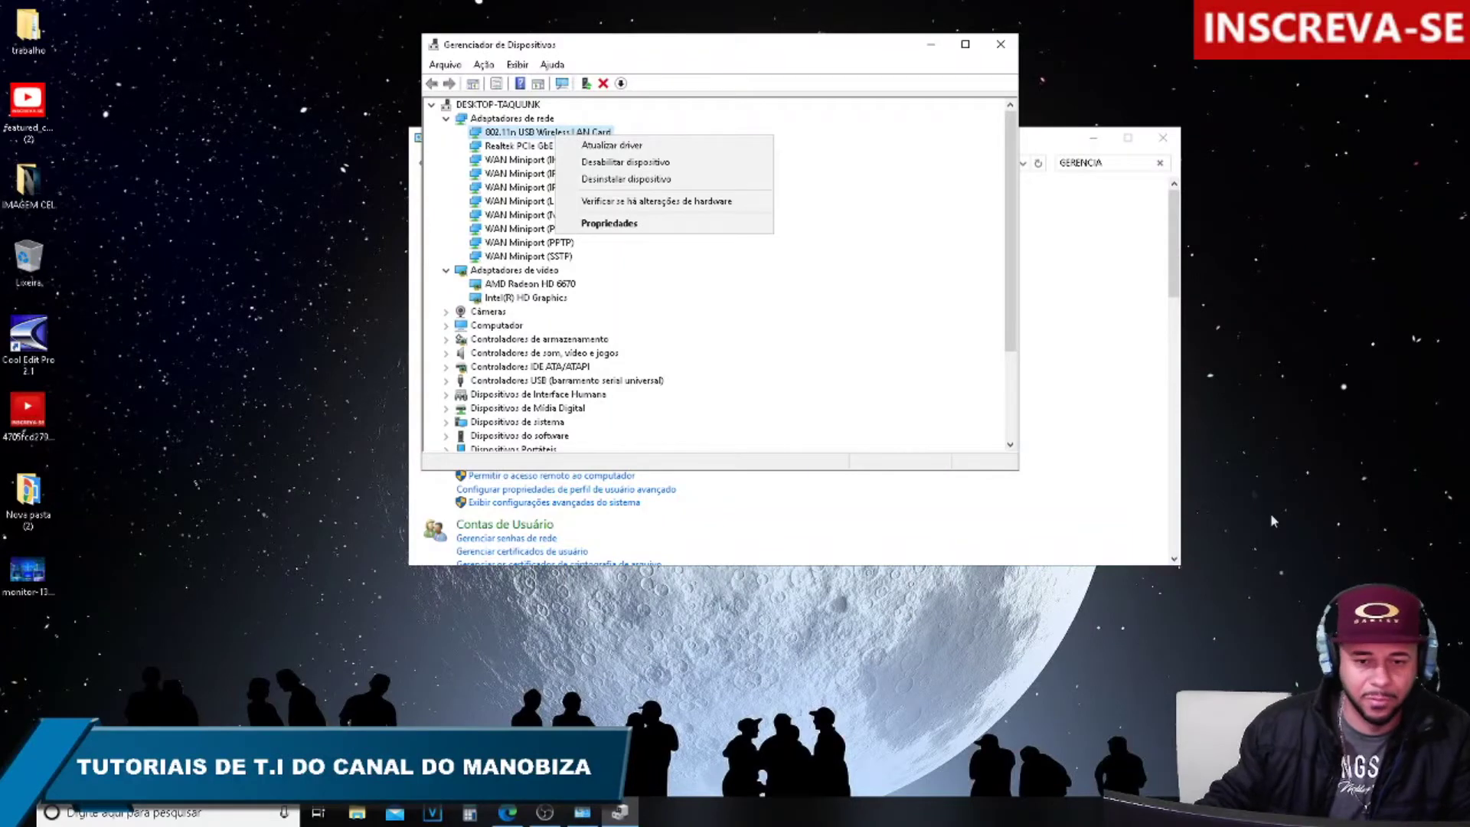
click(610, 223)
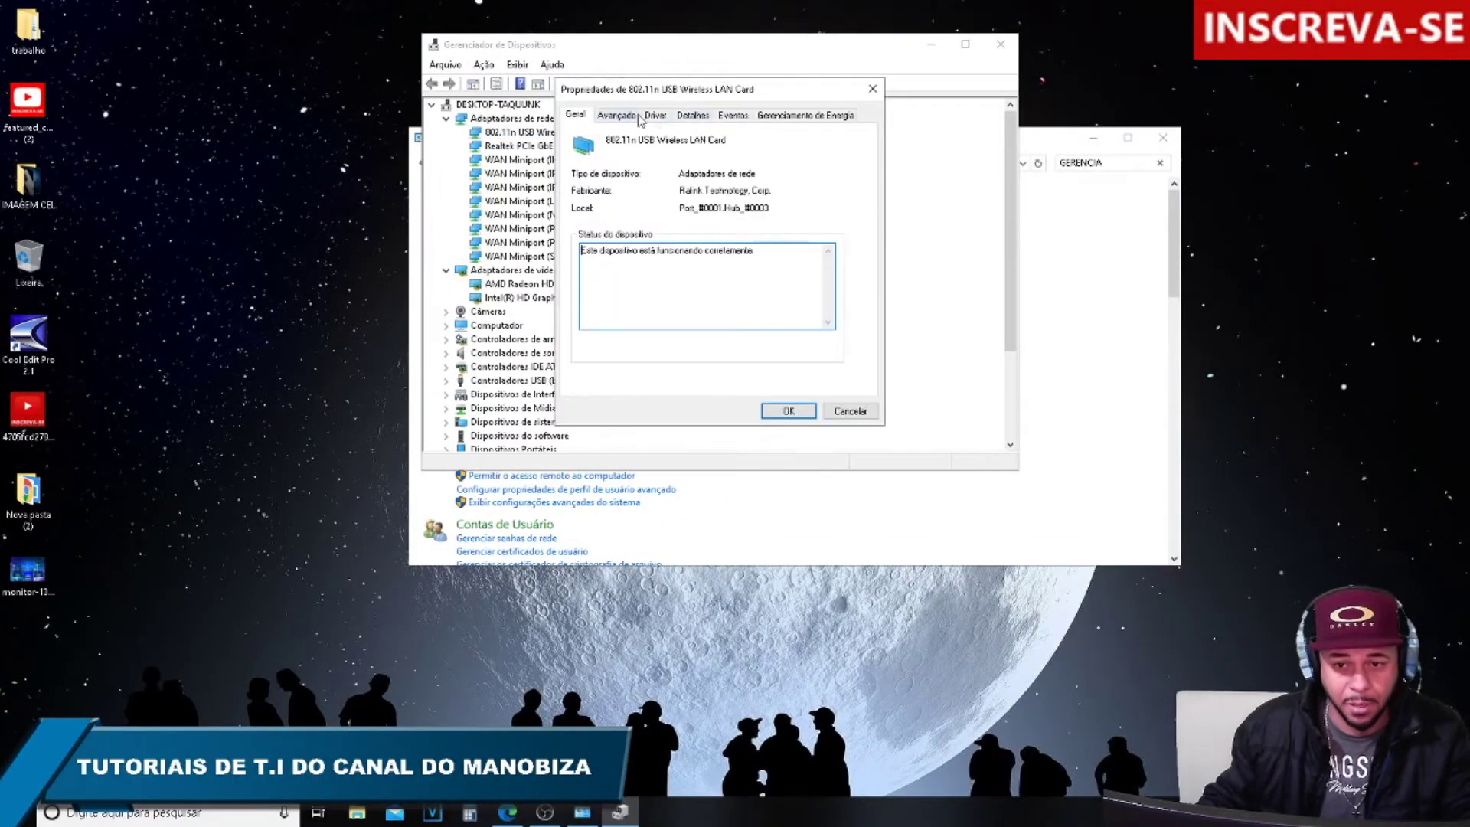
click(780, 117)
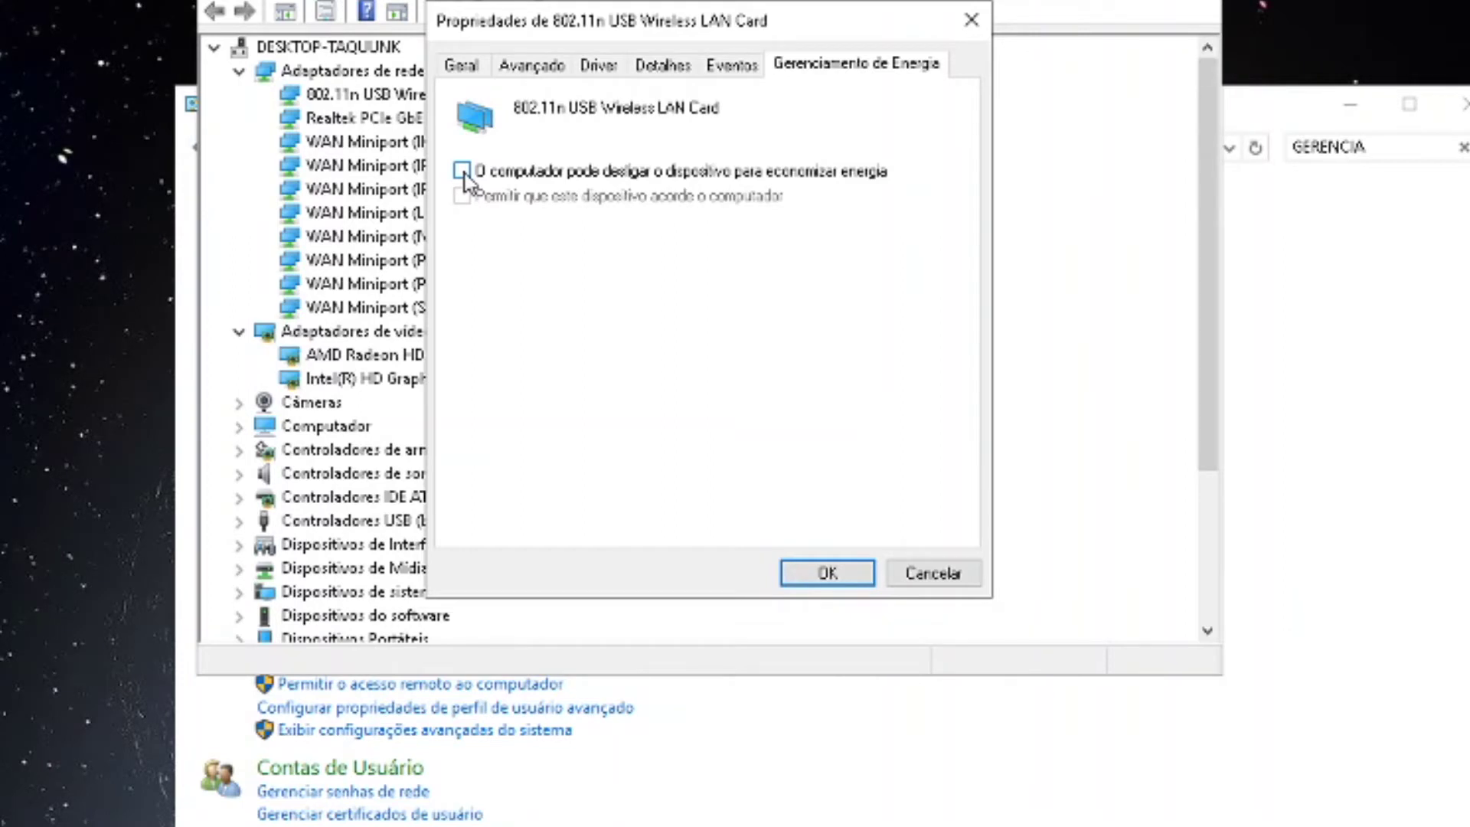
click(825, 573)
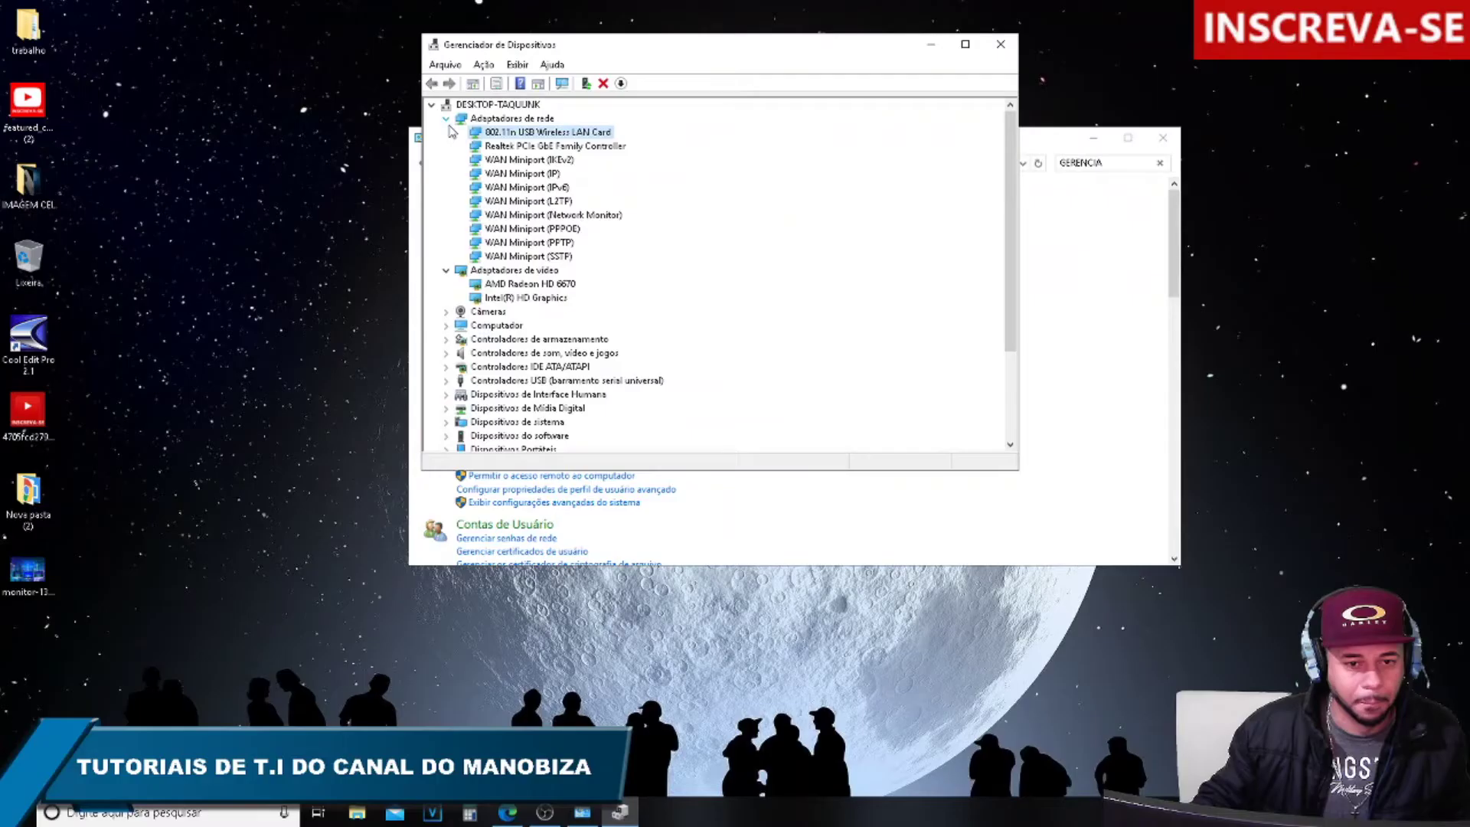
- Collapse the network adapters category and close Gerenciador de Dispositivos
click(238, 71)
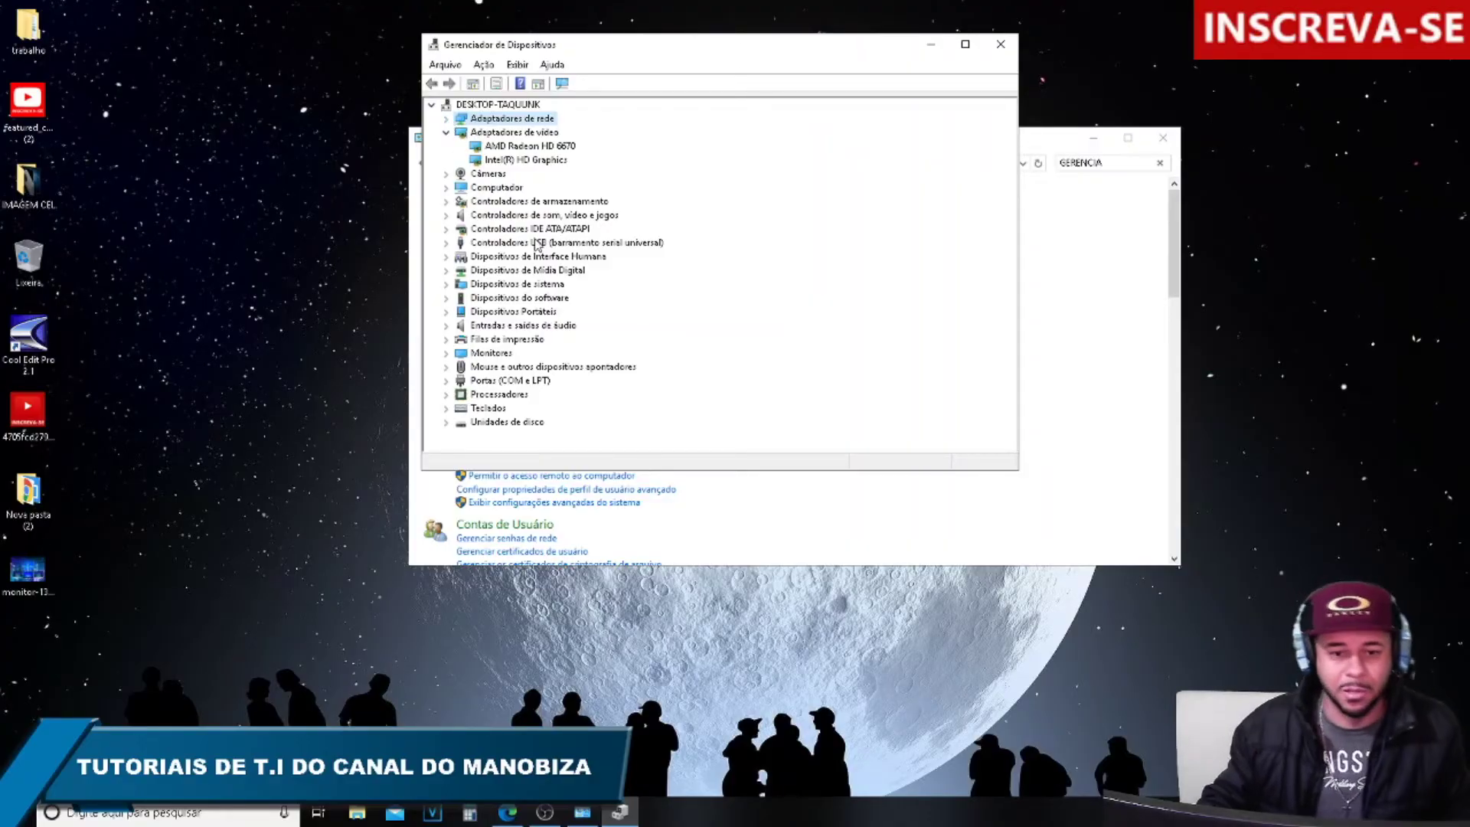
drag(745, 46, 774, 72)
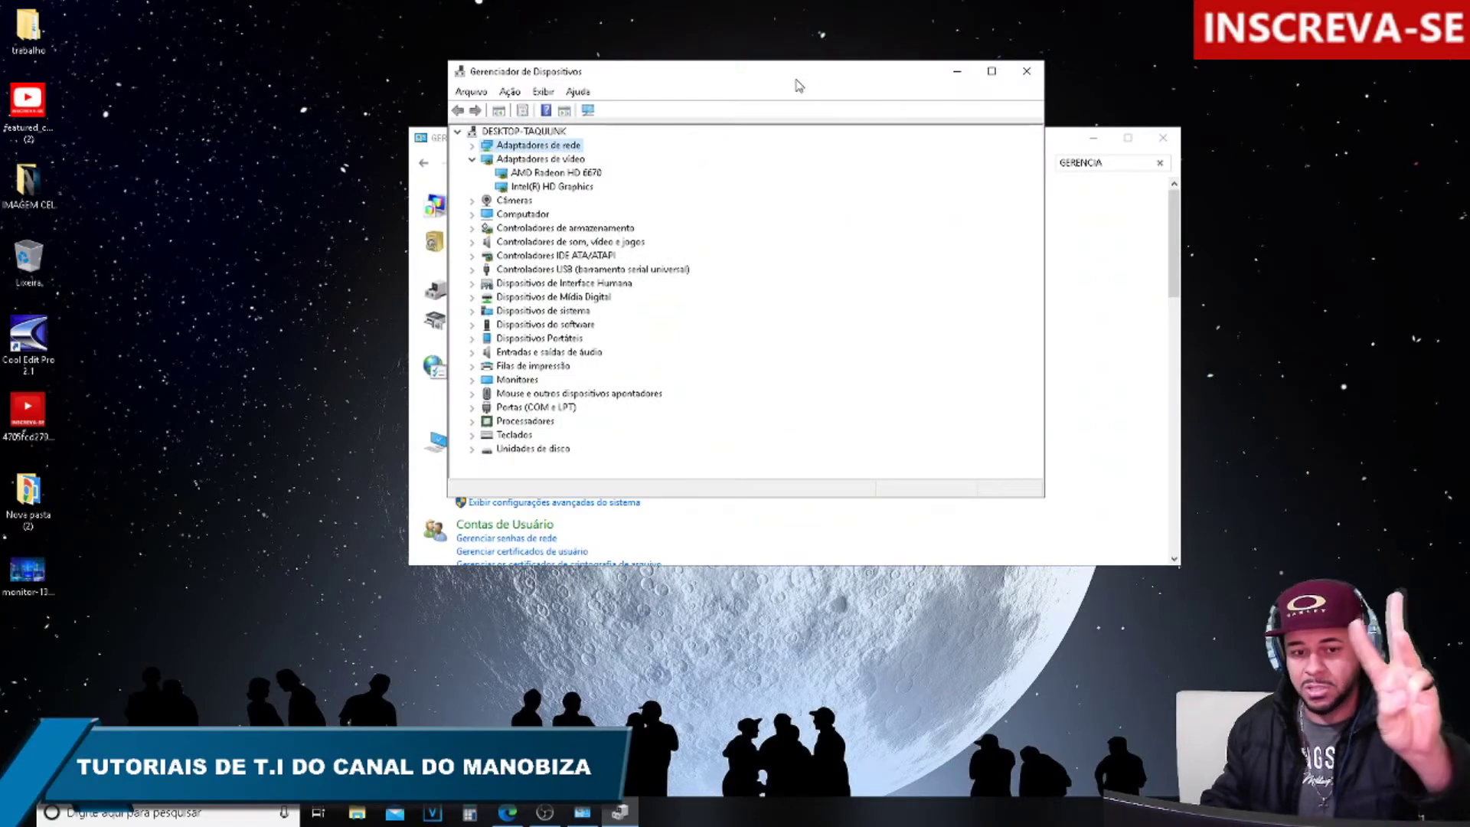
click(1026, 72)
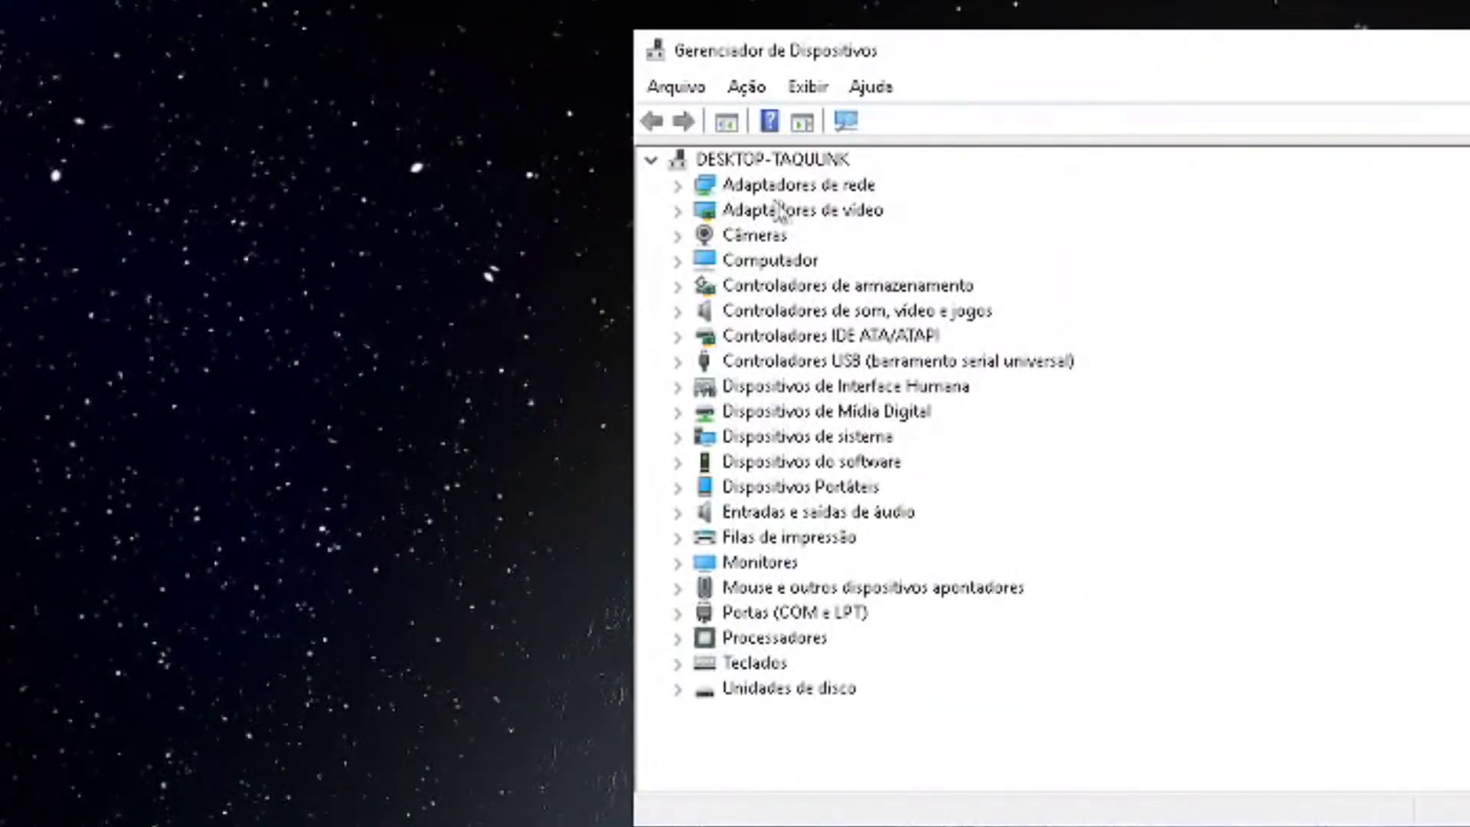
- Open the driver properties of the 802.11n USB Wireless LAN Card under Adaptadores de rede
click(678, 210)
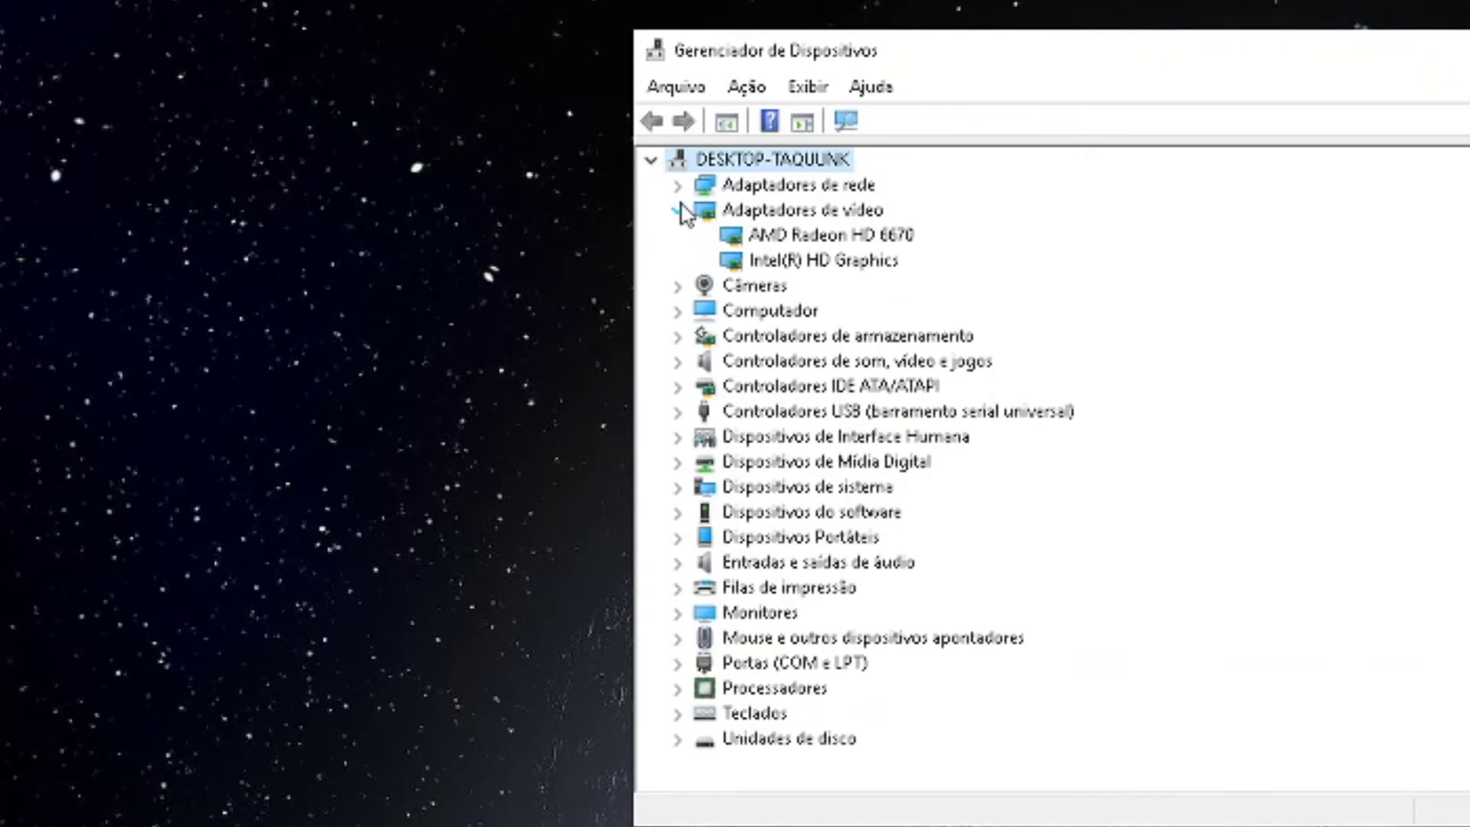
click(678, 185)
click(793, 214)
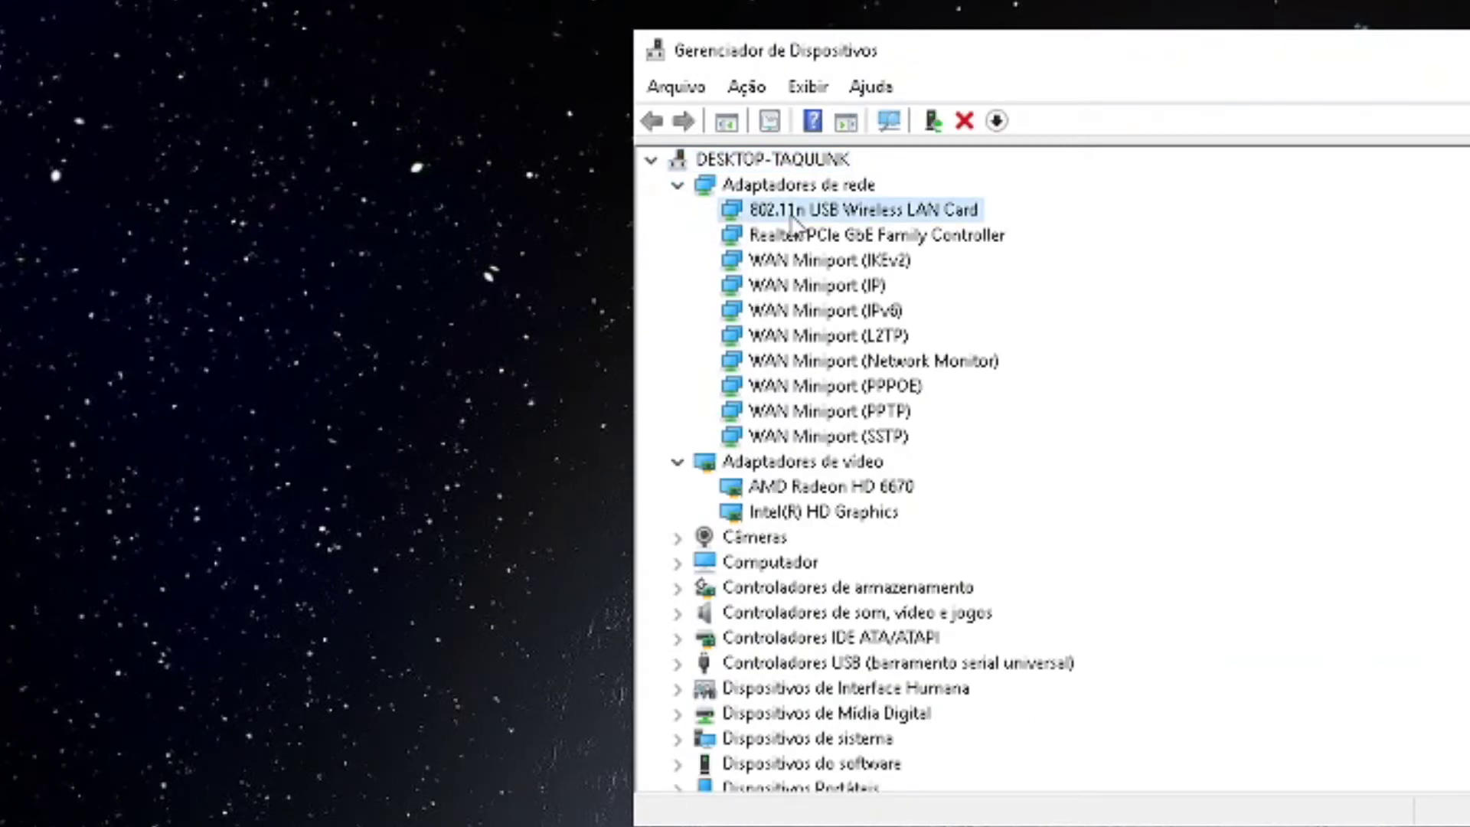
right_click(793, 221)
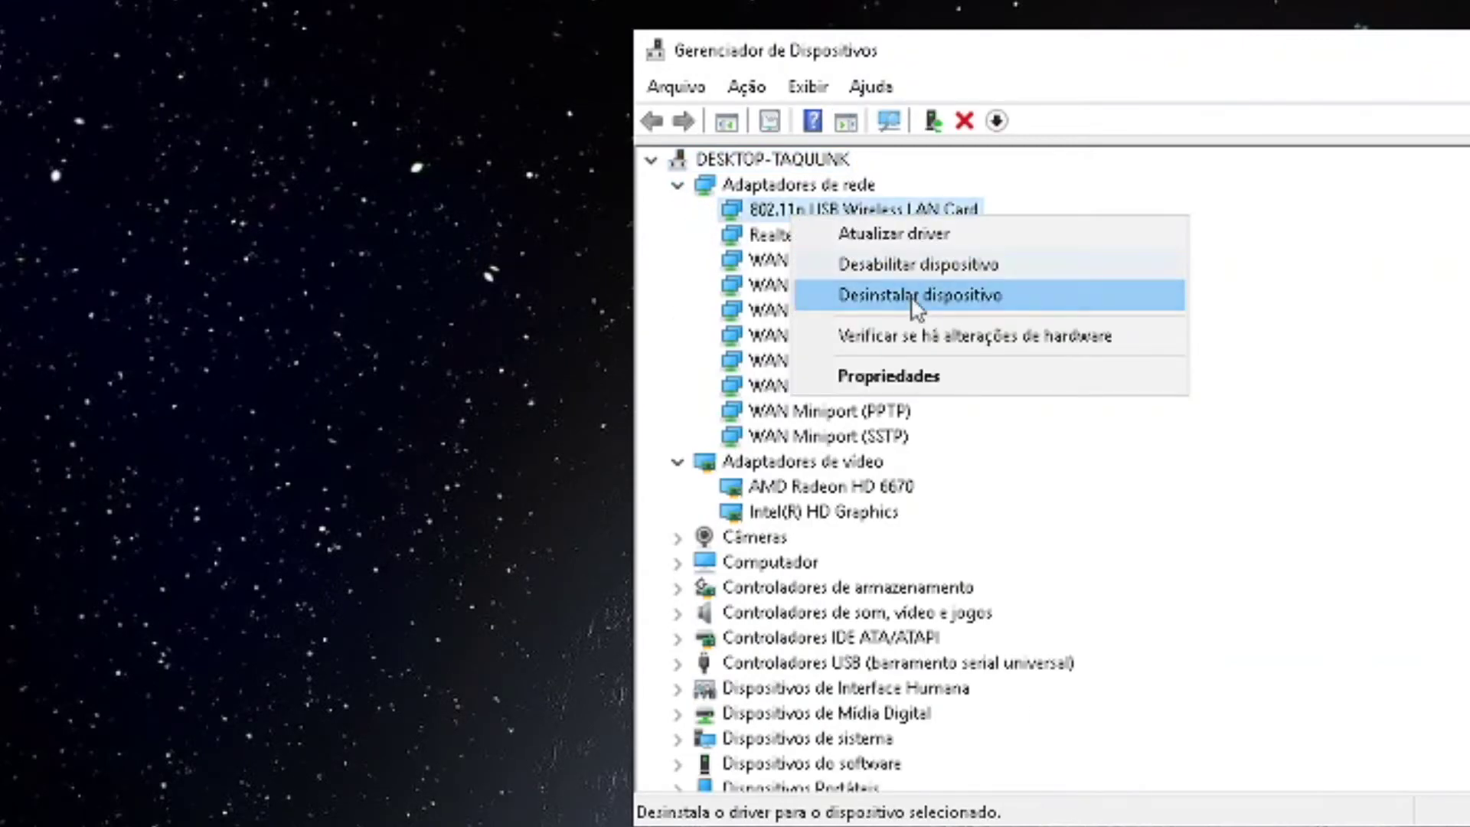
click(906, 377)
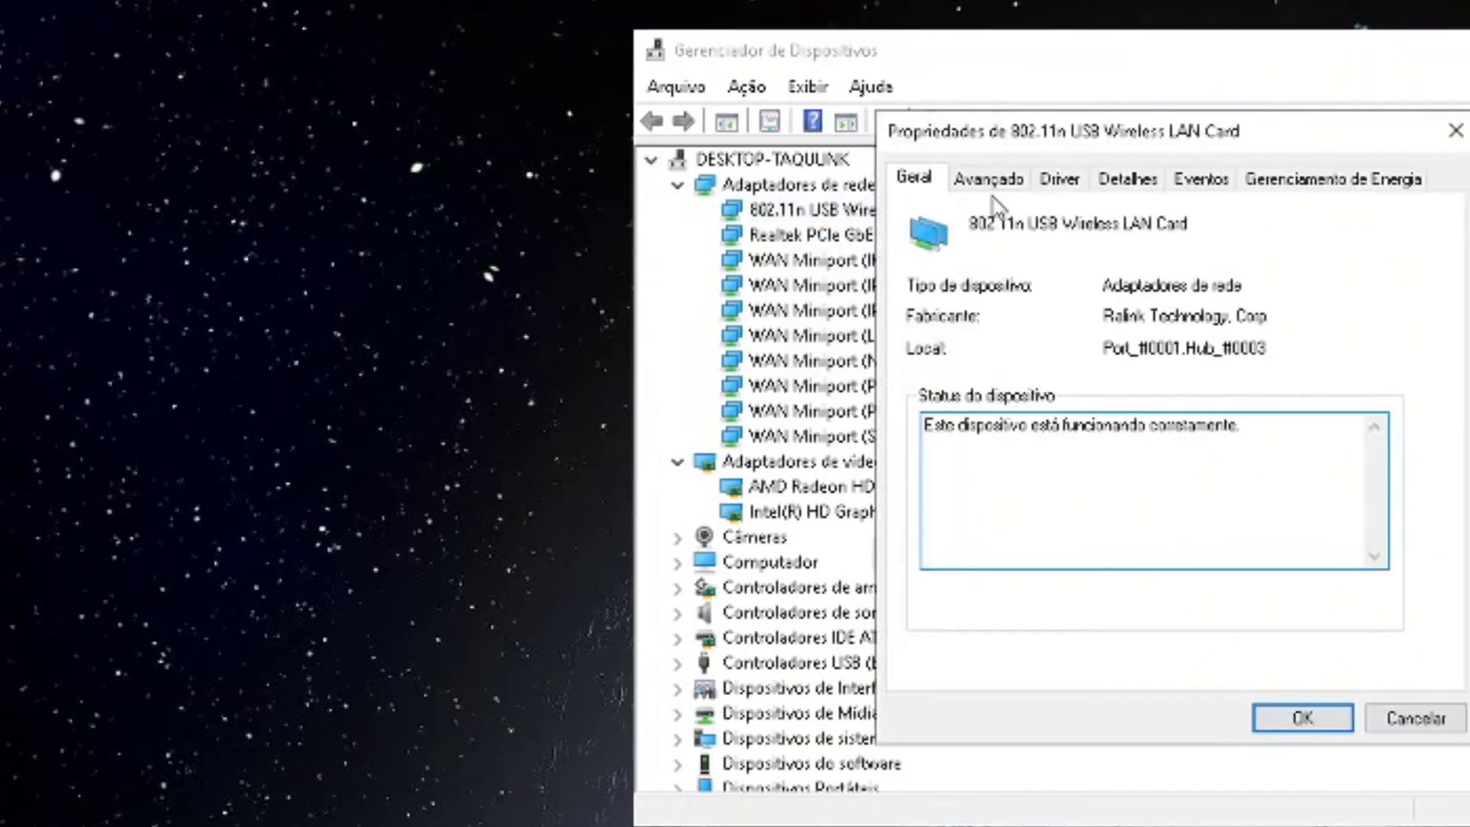
click(1058, 181)
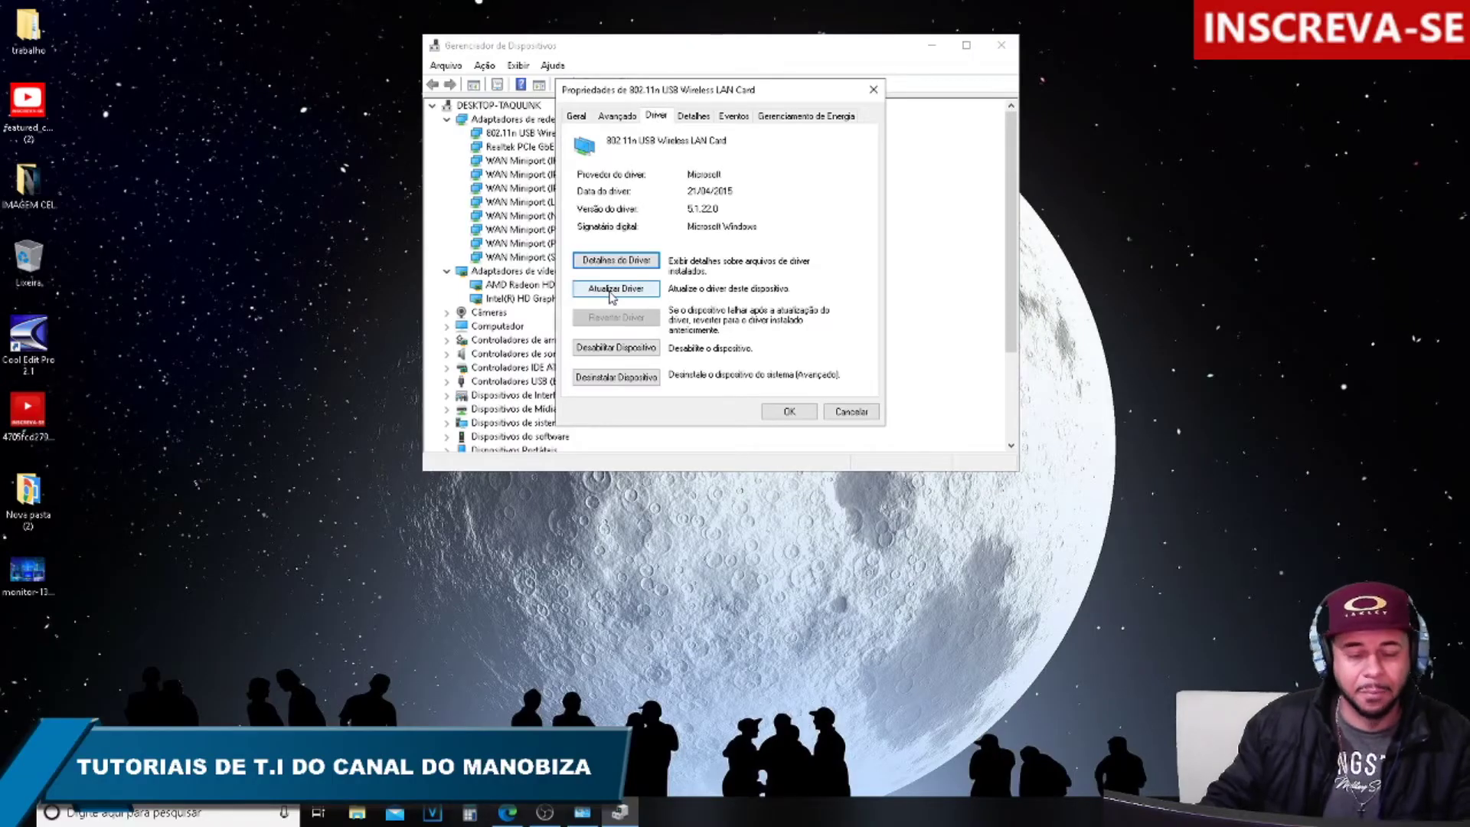
- Start a manual driver update for the wireless card, choosing from the list of drivers available on the computer
click(612, 293)
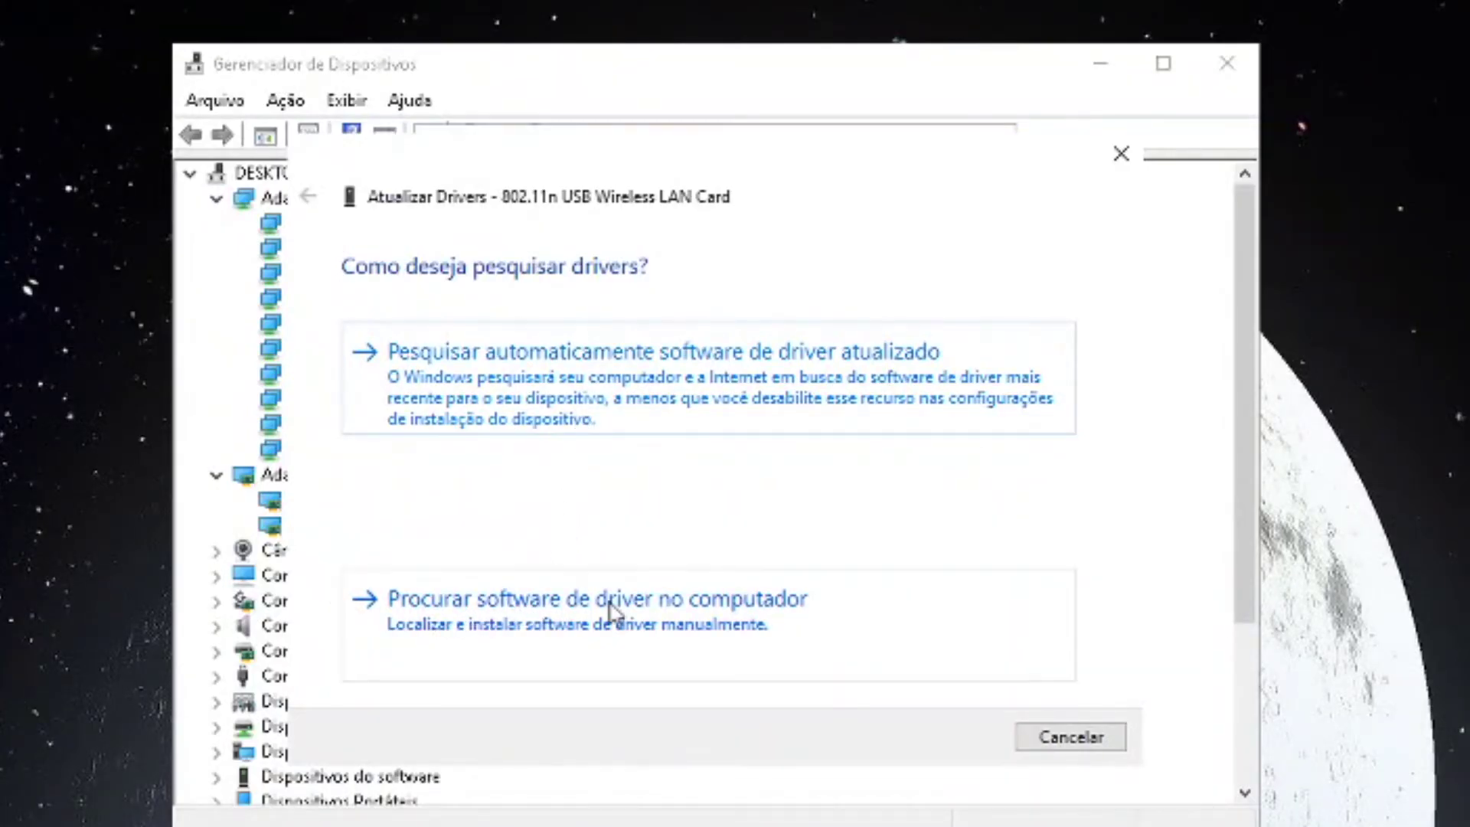
click(712, 621)
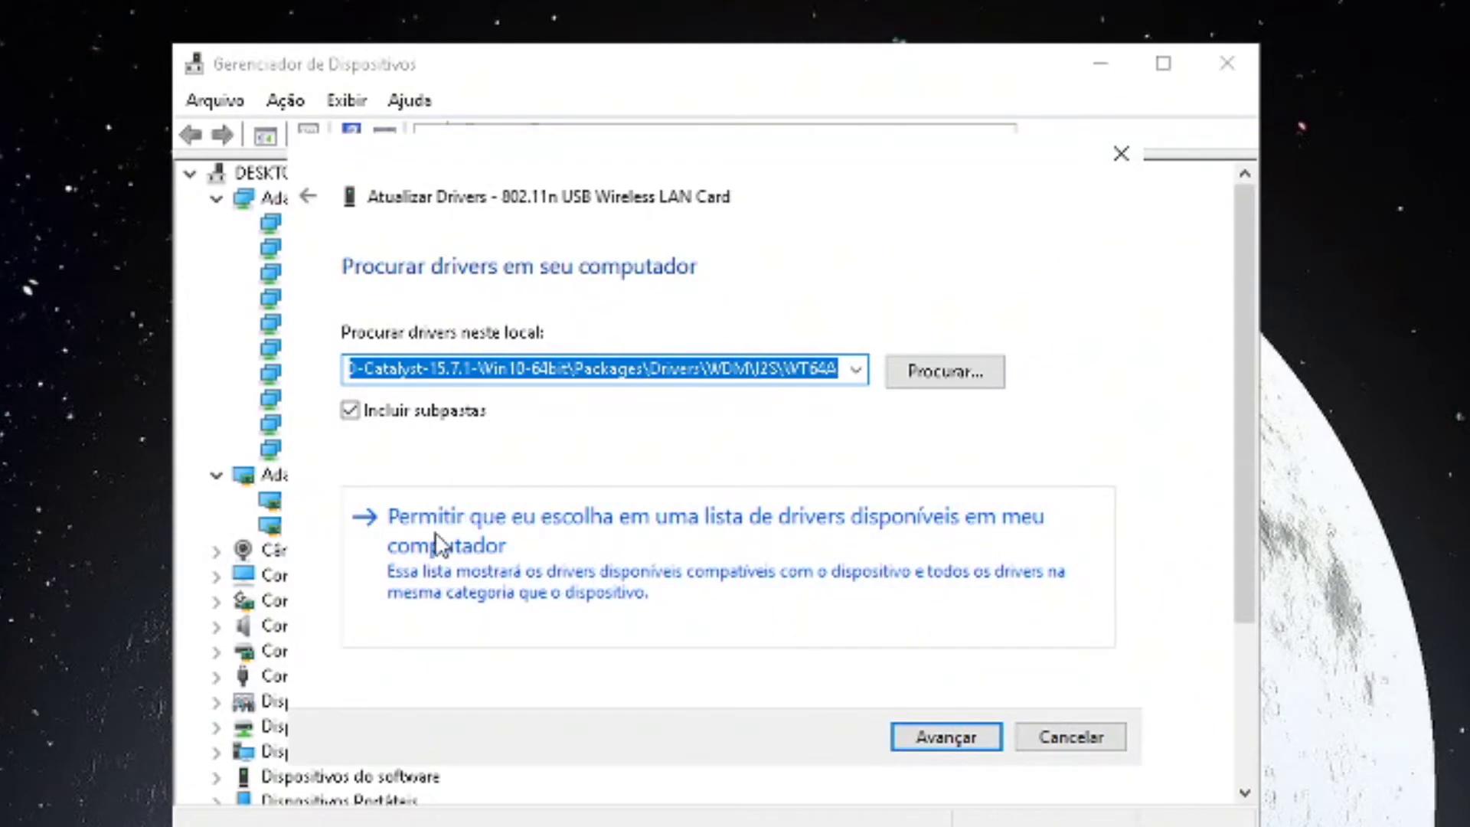
click(536, 528)
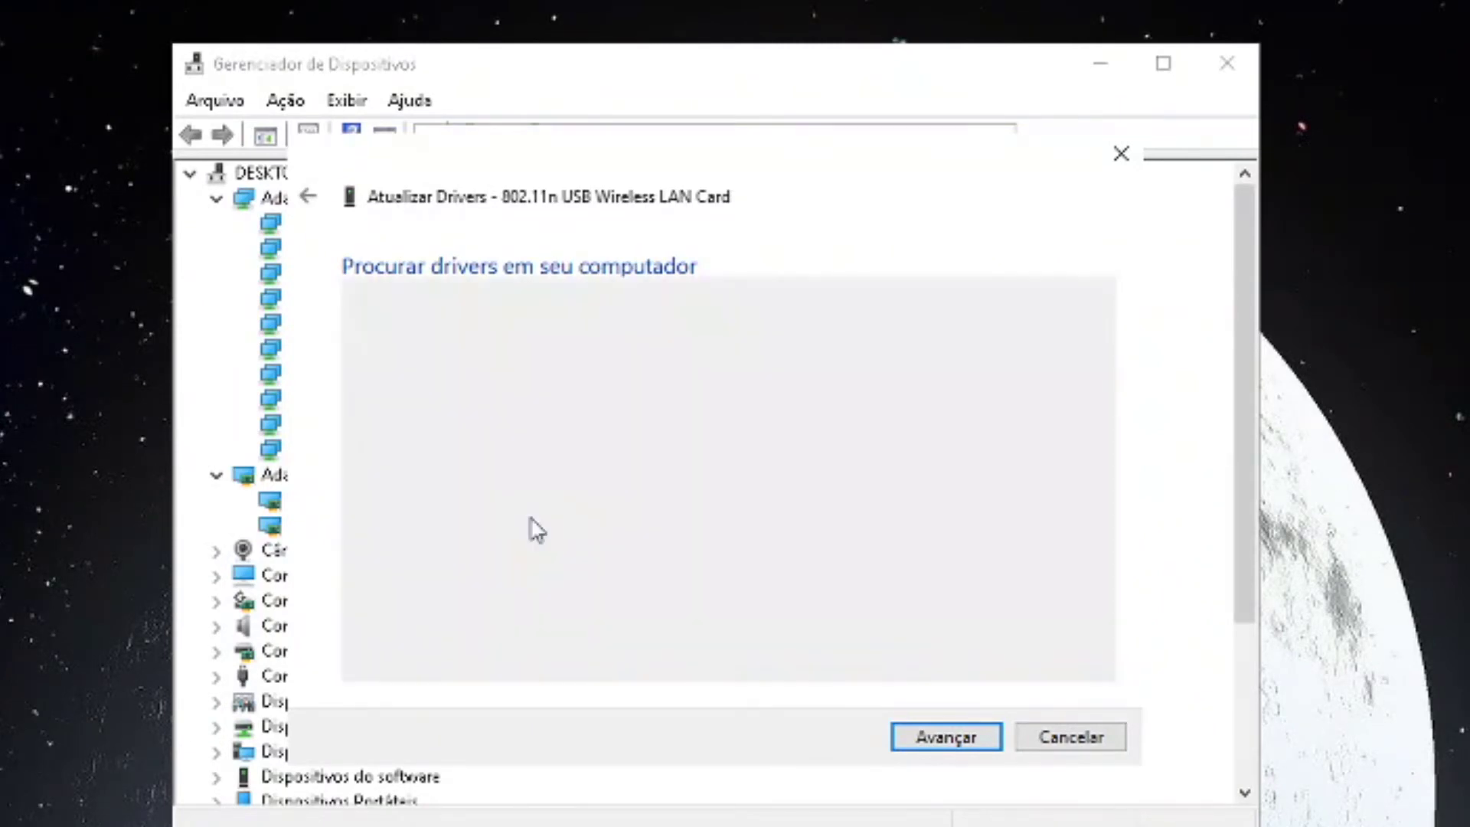
- Install the 802.11n USB Wireless LAN Card driver from the compatible hardware list, and close the update wizard and device properties
click(350, 429)
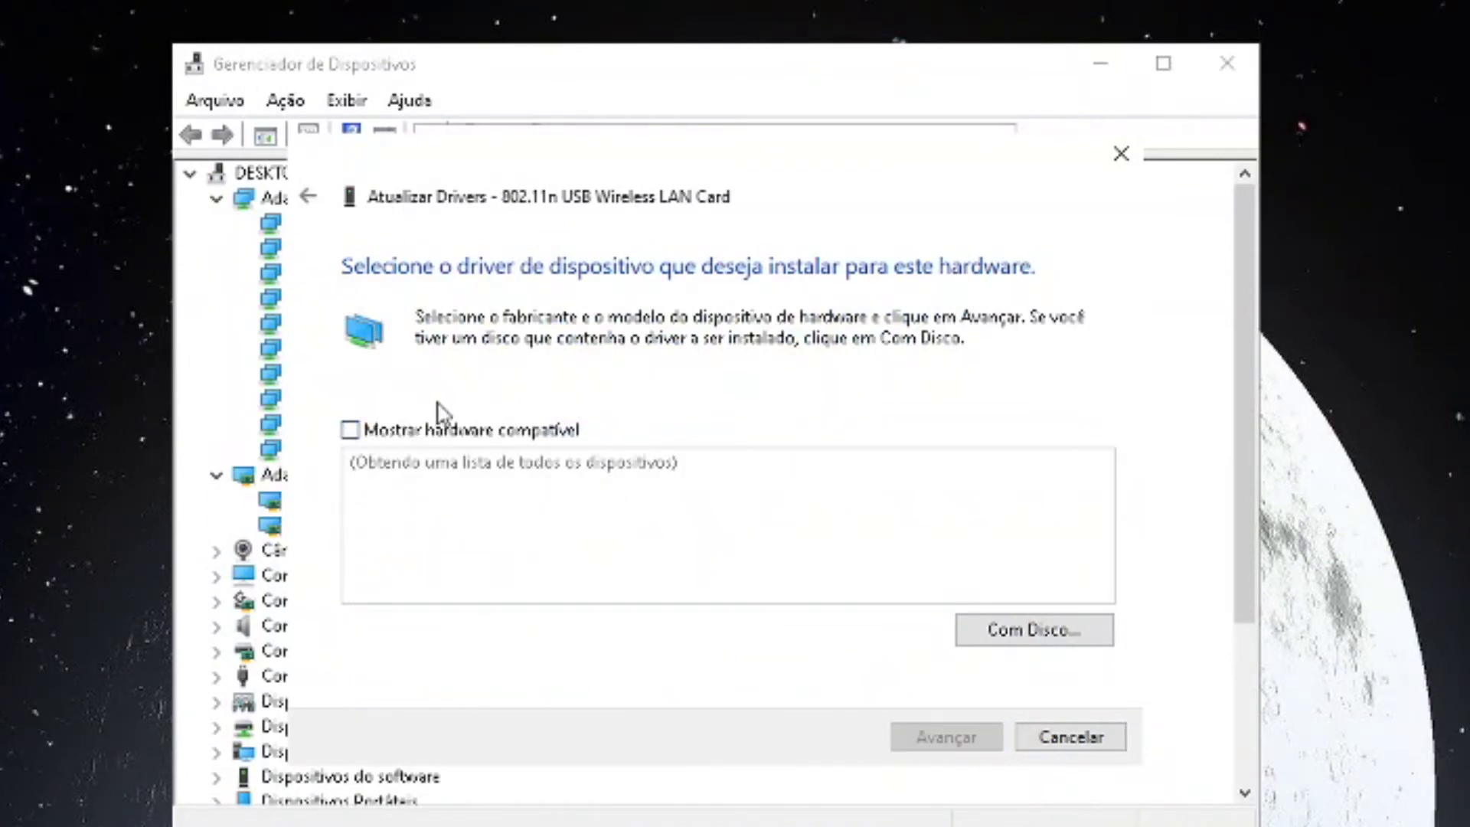
click(369, 433)
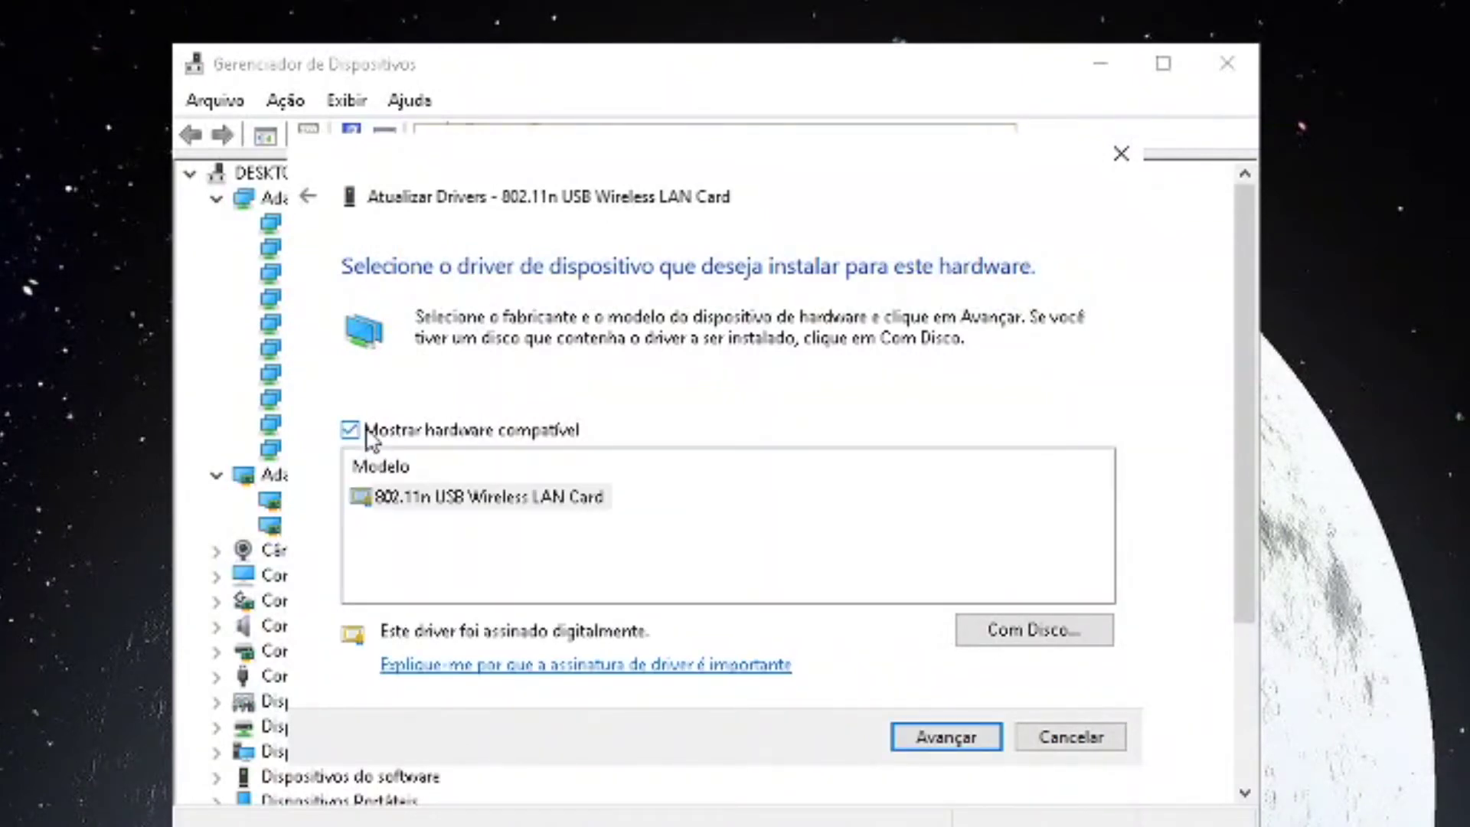
click(452, 502)
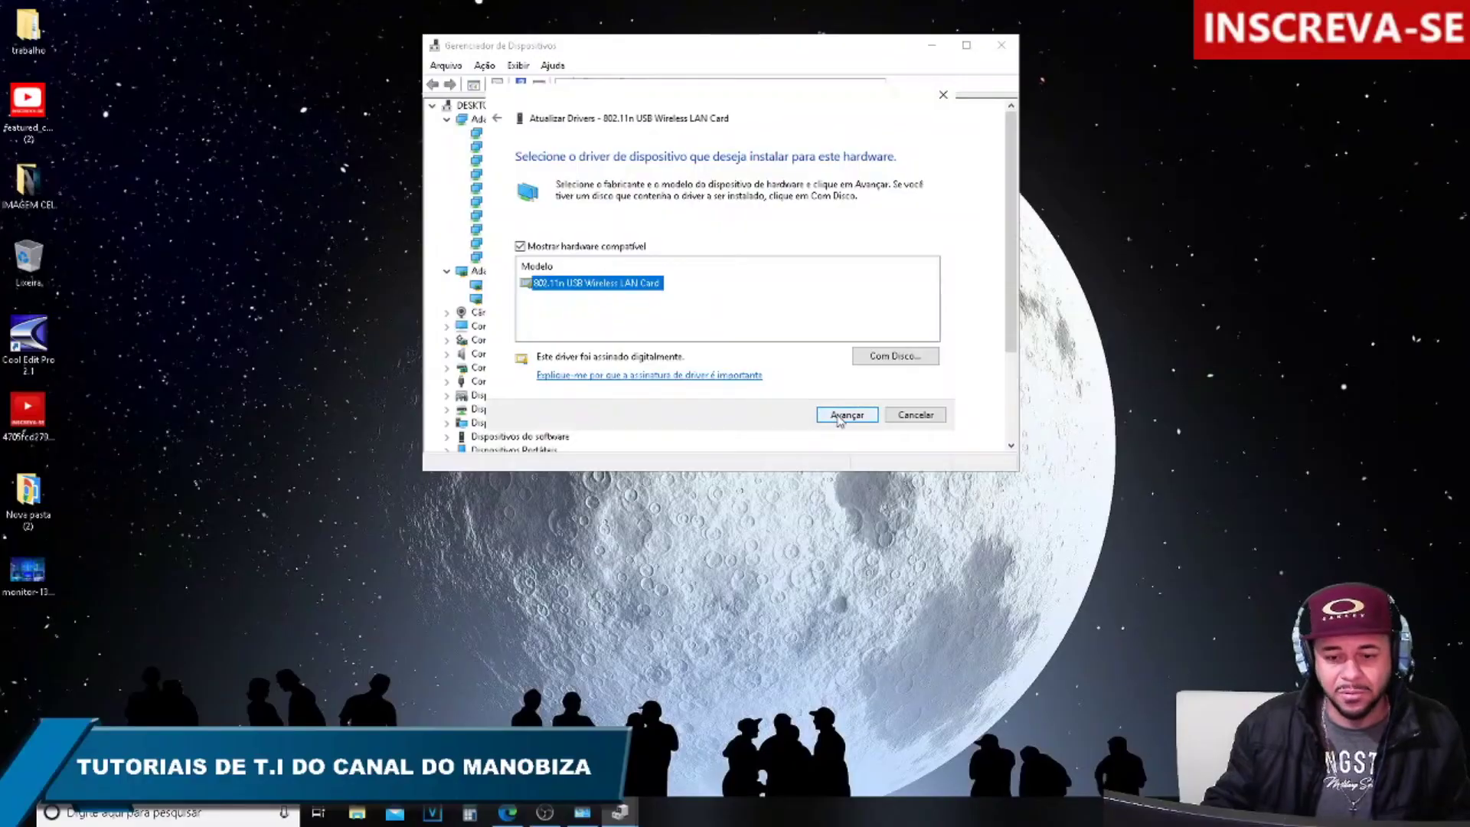
click(842, 415)
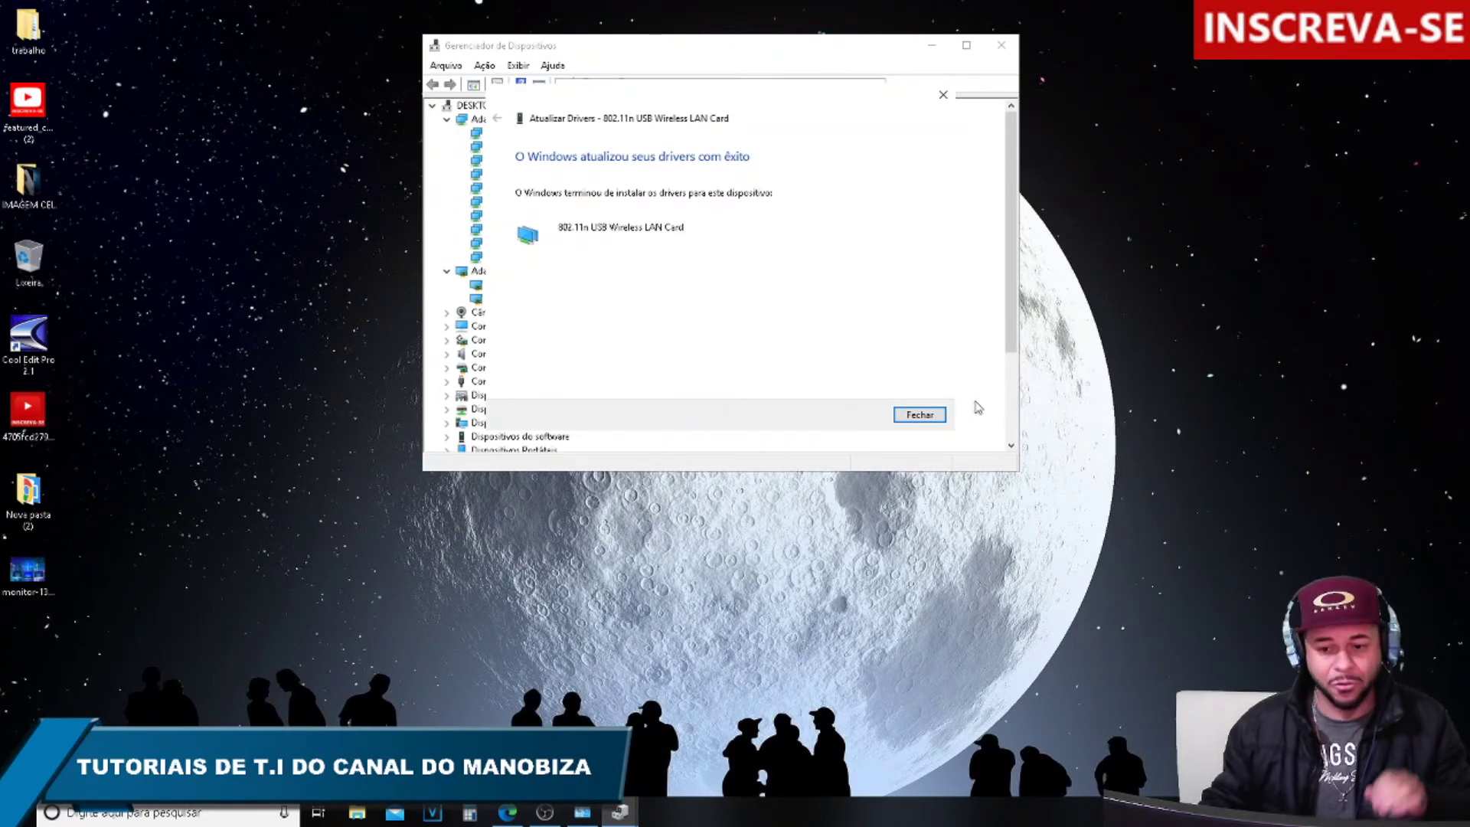
click(920, 414)
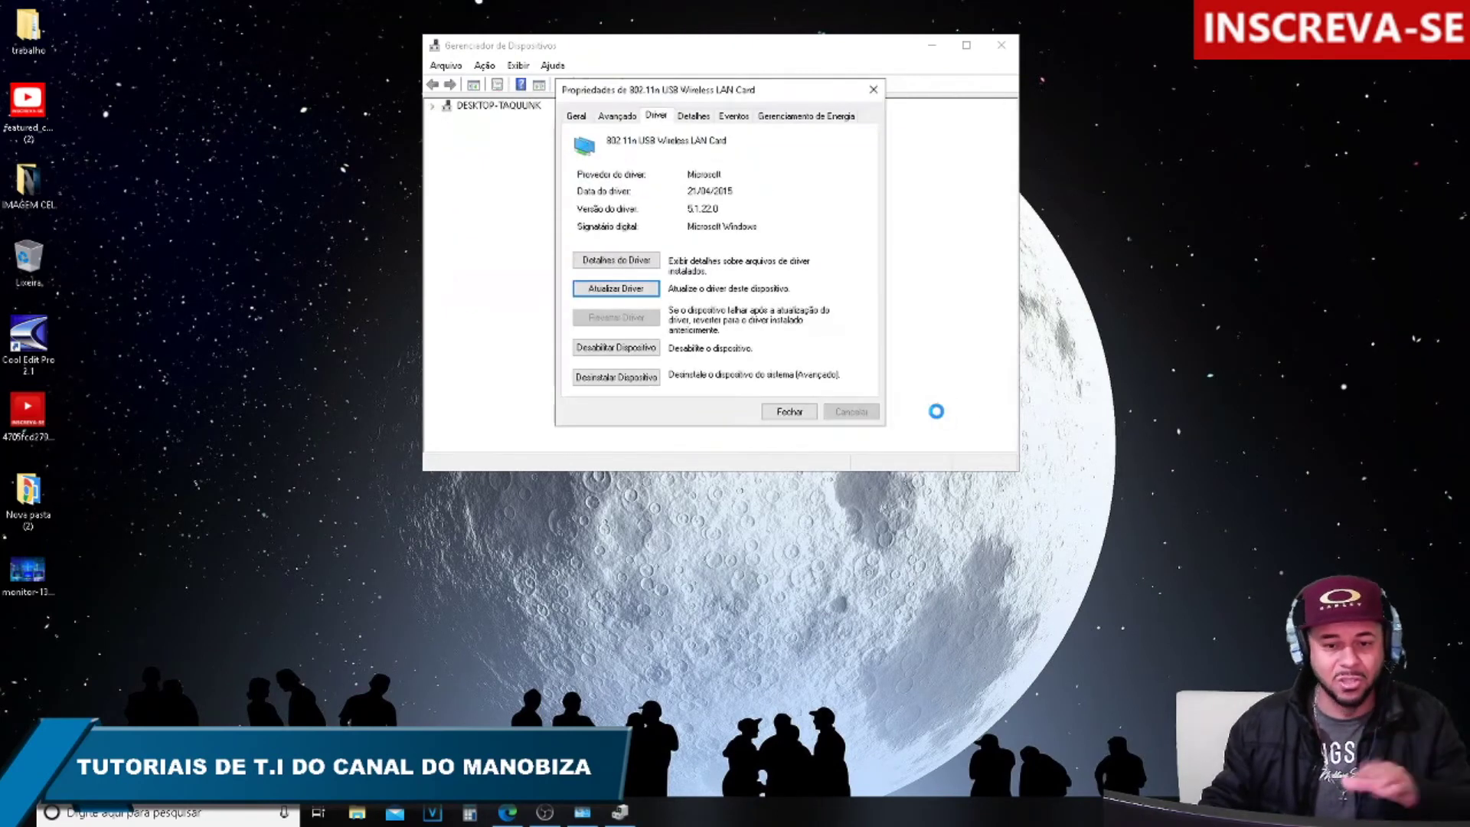
click(790, 412)
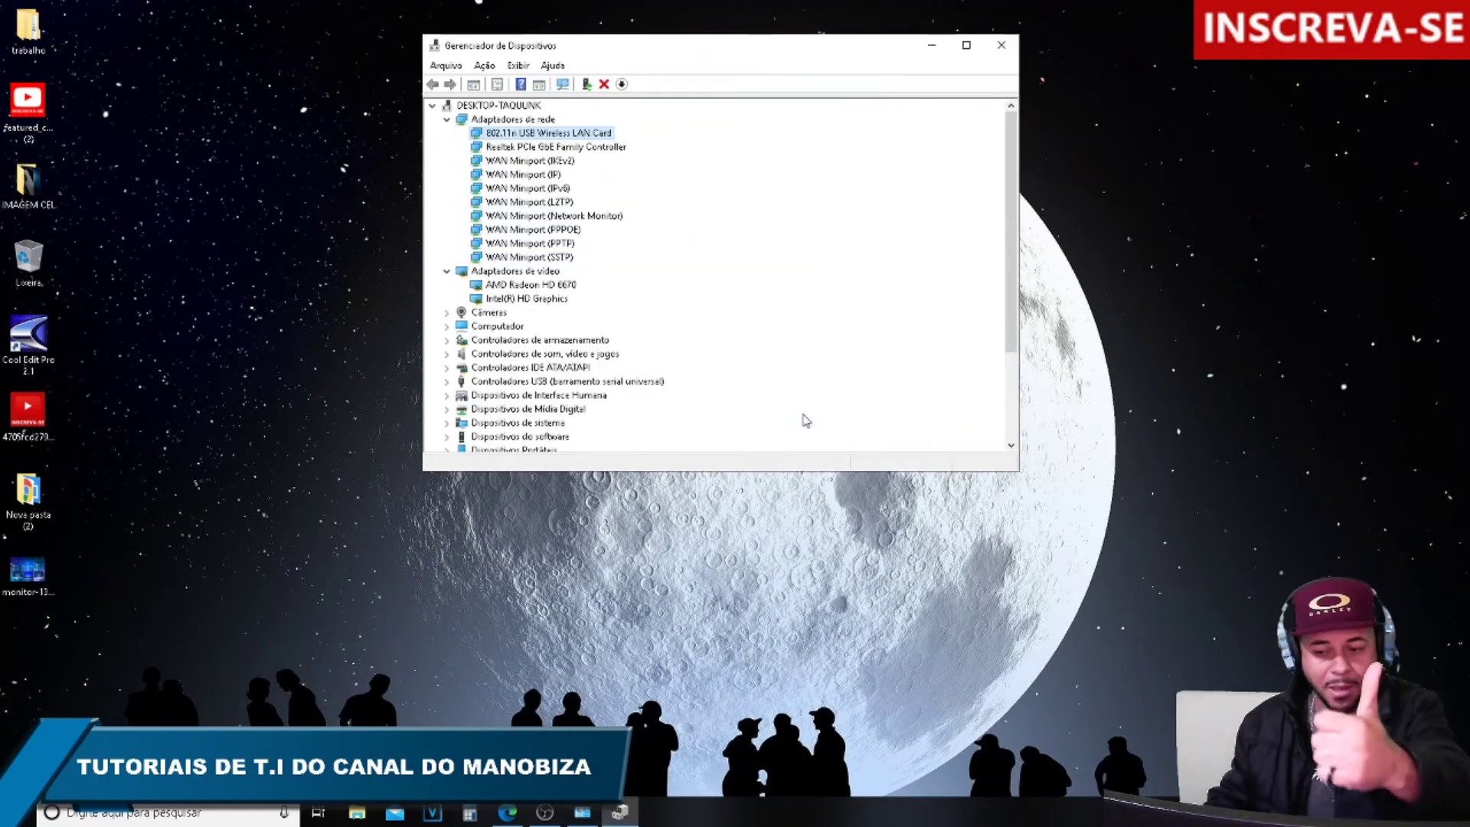